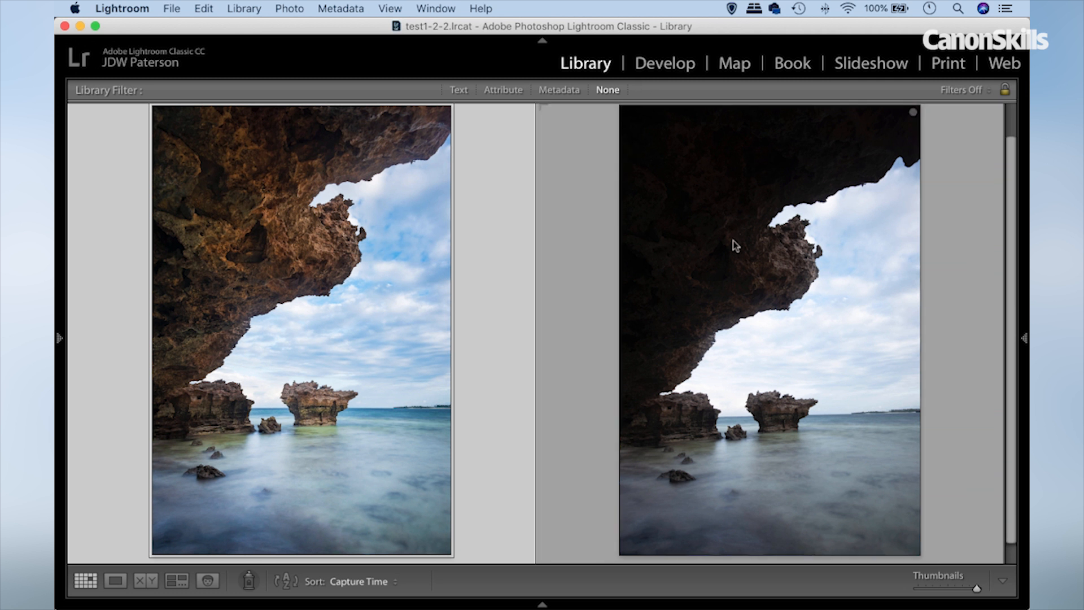
# Open the dark coastal photo in the Develop module and inspect the rock stack and horizon at 1:1.
pyautogui.click(652, 64)
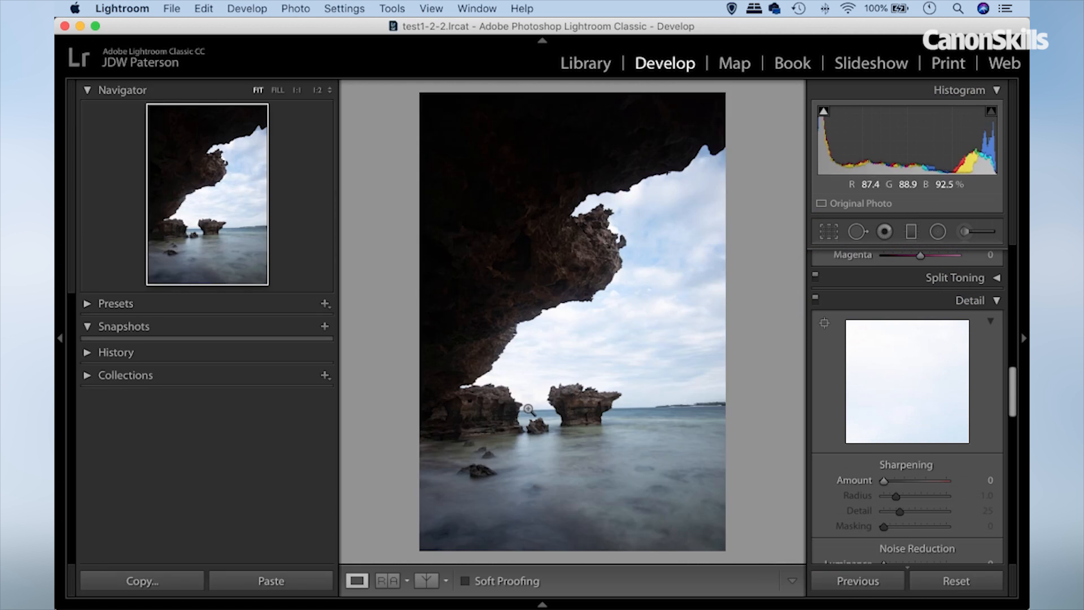
pyautogui.click(603, 420)
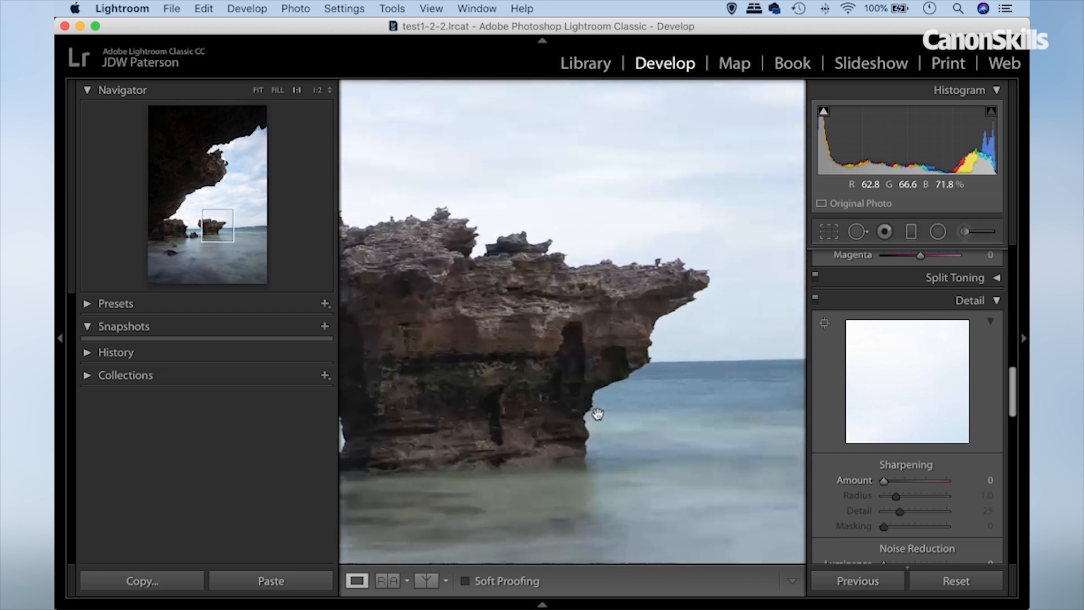
pyautogui.moveTo(663, 331); pyautogui.dragTo(520, 343)
pyautogui.moveTo(522, 390); pyautogui.dragTo(593, 366)
pyautogui.click(597, 371)
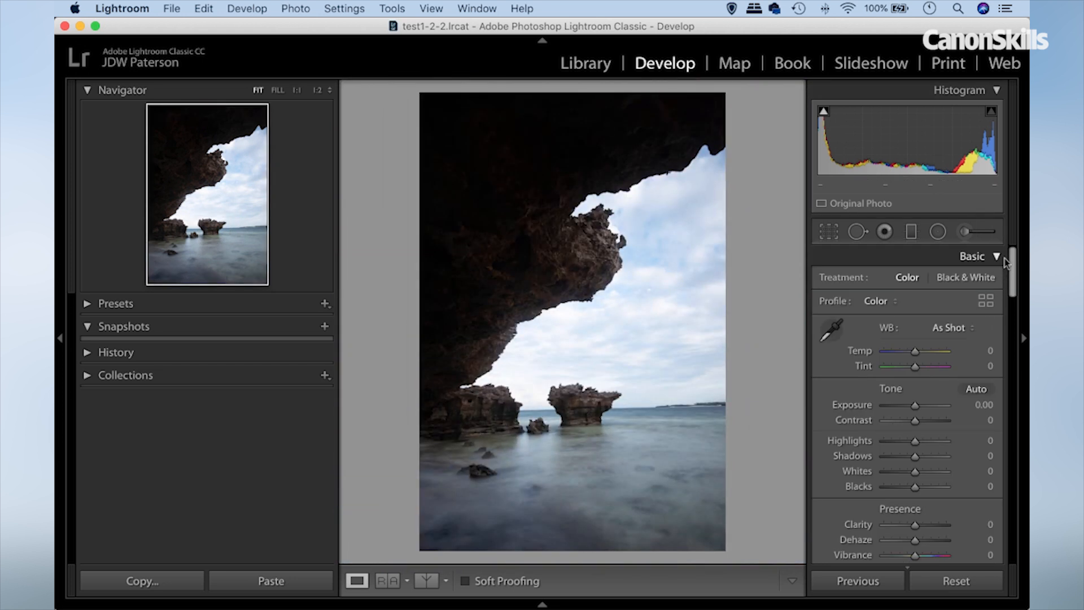
# Try the Level Upright correction on the tilted horizon, and set Upright back to Off.
pyautogui.moveTo(1013, 258); pyautogui.dragTo(1022, 479)
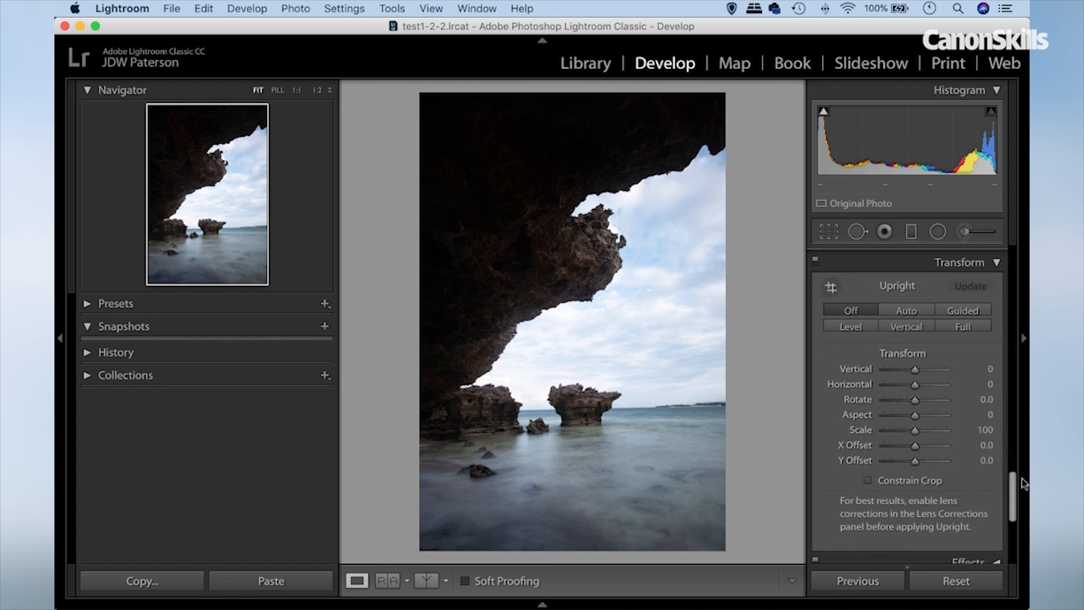
pyautogui.click(854, 328)
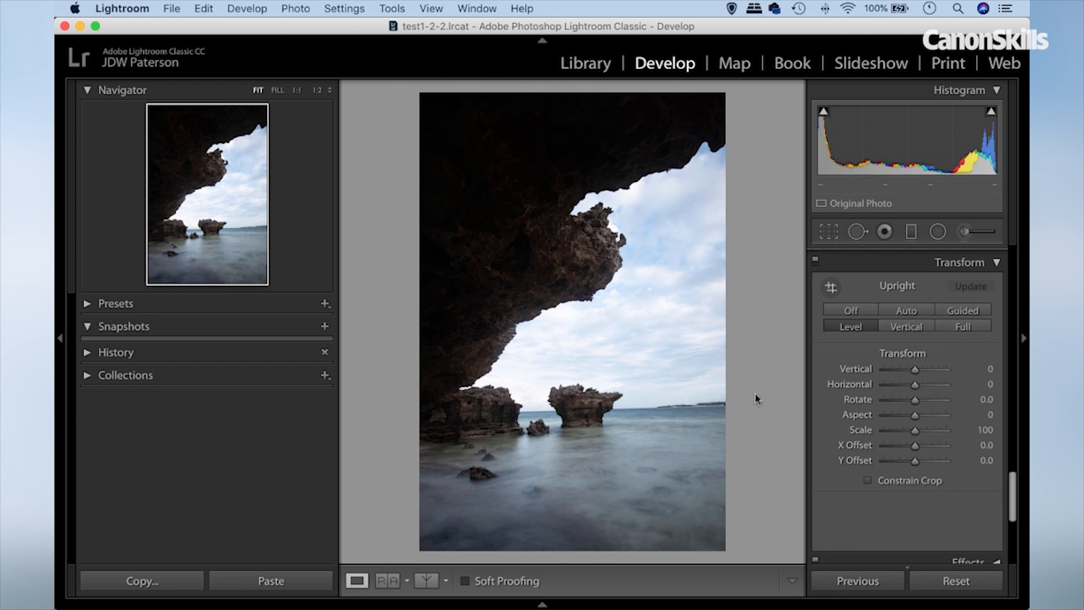
pyautogui.click(841, 322)
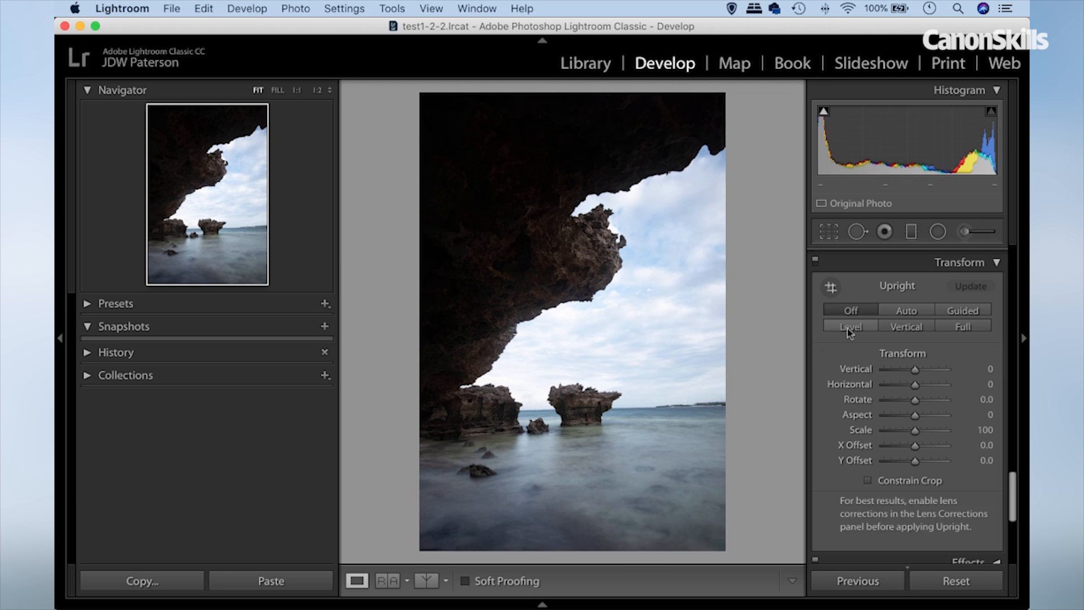
pyautogui.click(848, 327)
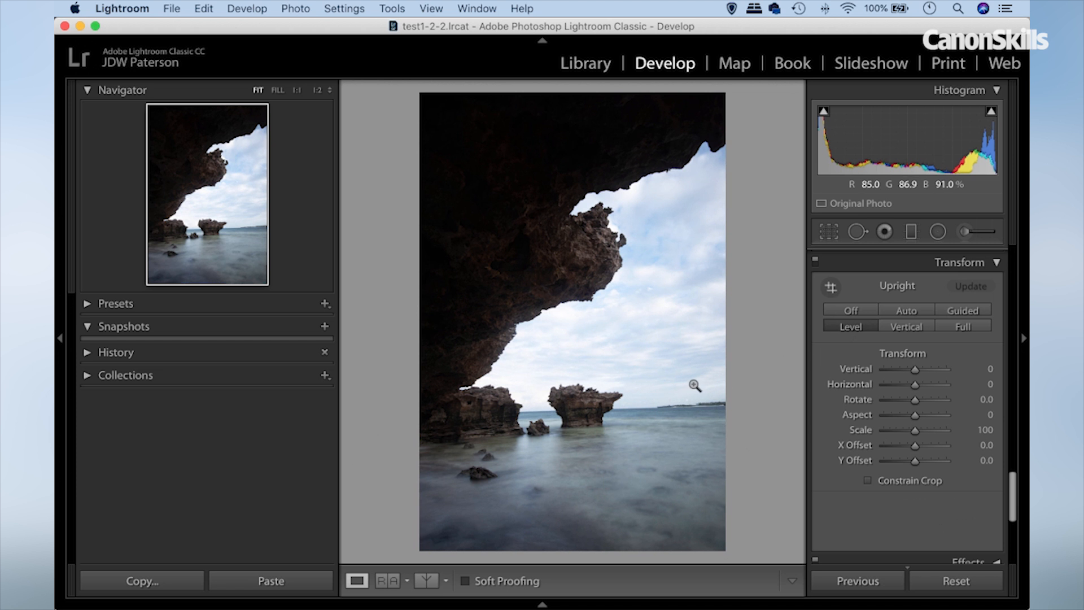
pyautogui.click(840, 311)
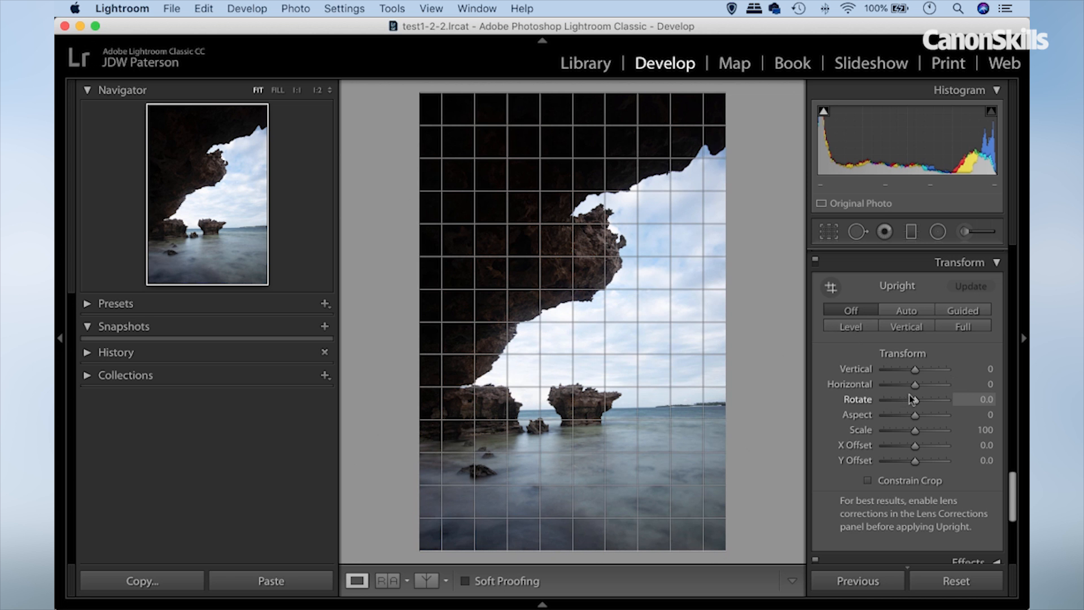
pyautogui.moveTo(913, 399); pyautogui.dragTo(914, 402)
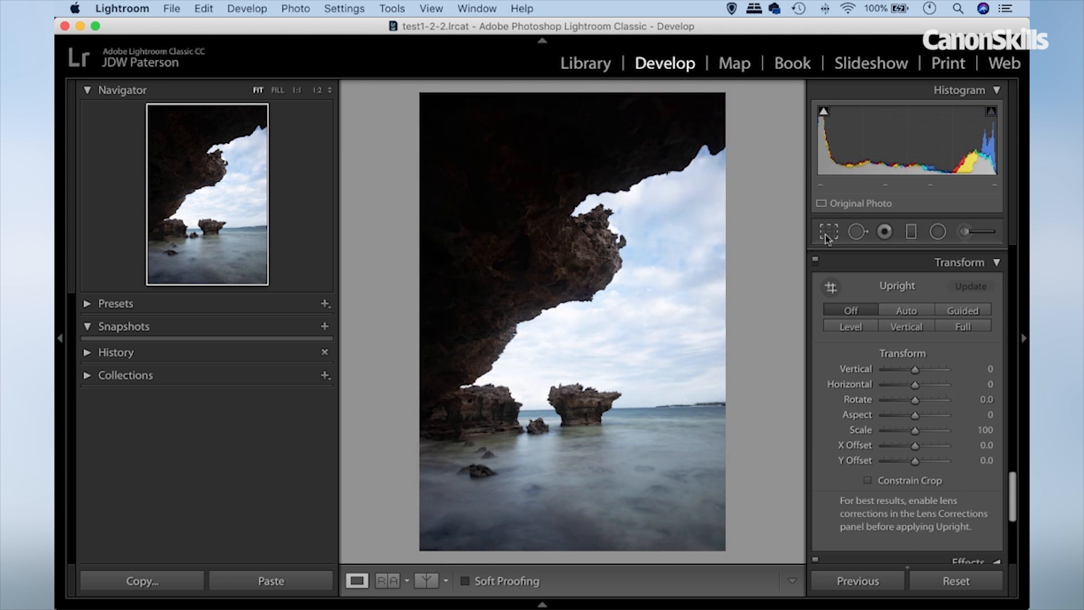
# Straighten the photo along the sea horizon with the Crop & Straighten tool, to an angle of 1.54.
pyautogui.click(827, 231)
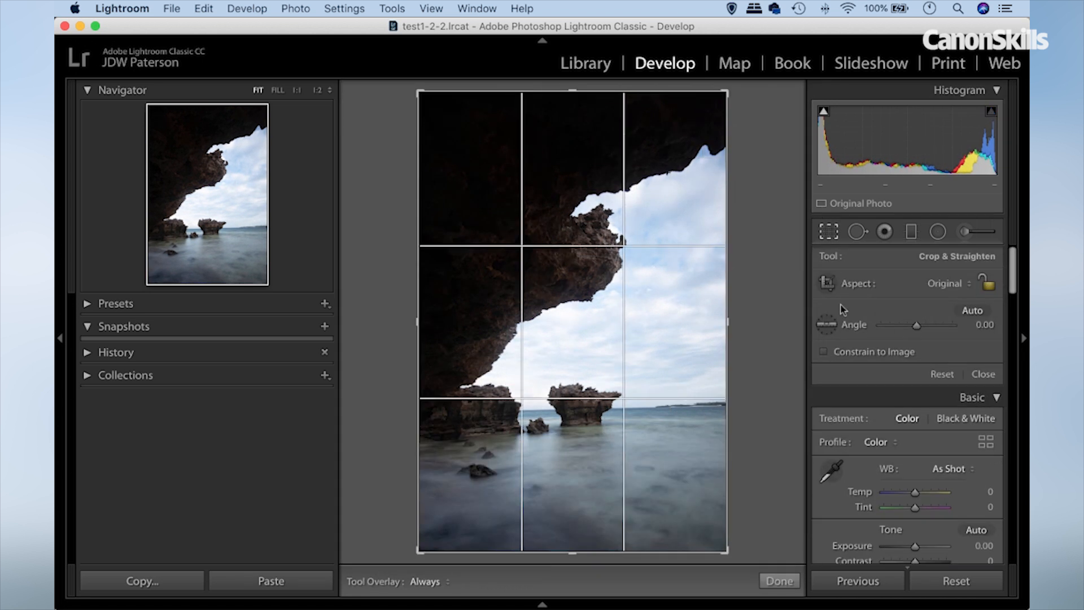
pyautogui.moveTo(721, 89); pyautogui.dragTo(725, 93)
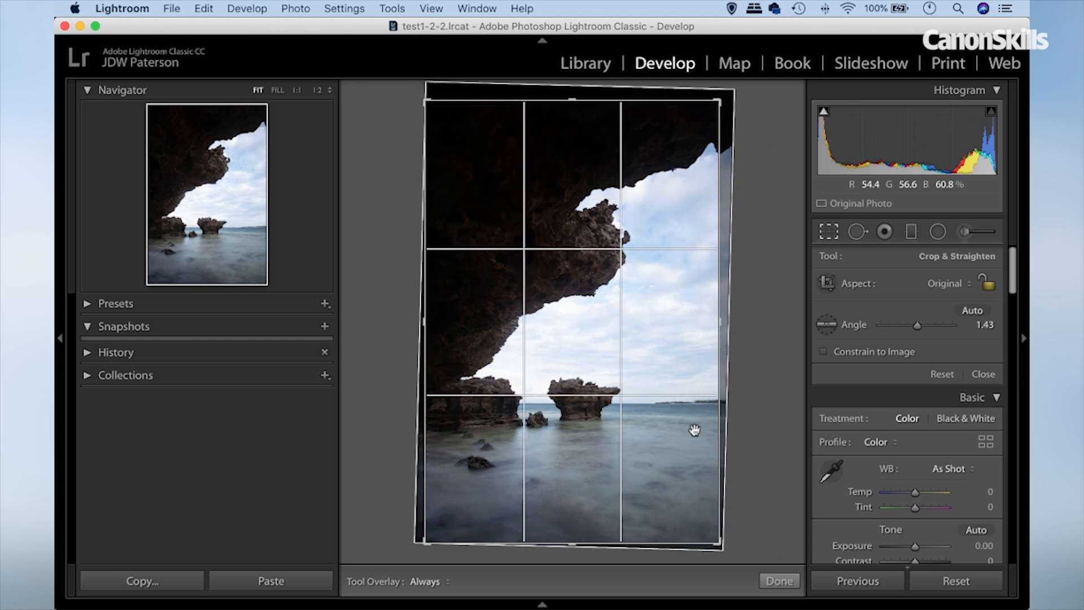
pyautogui.click(827, 326)
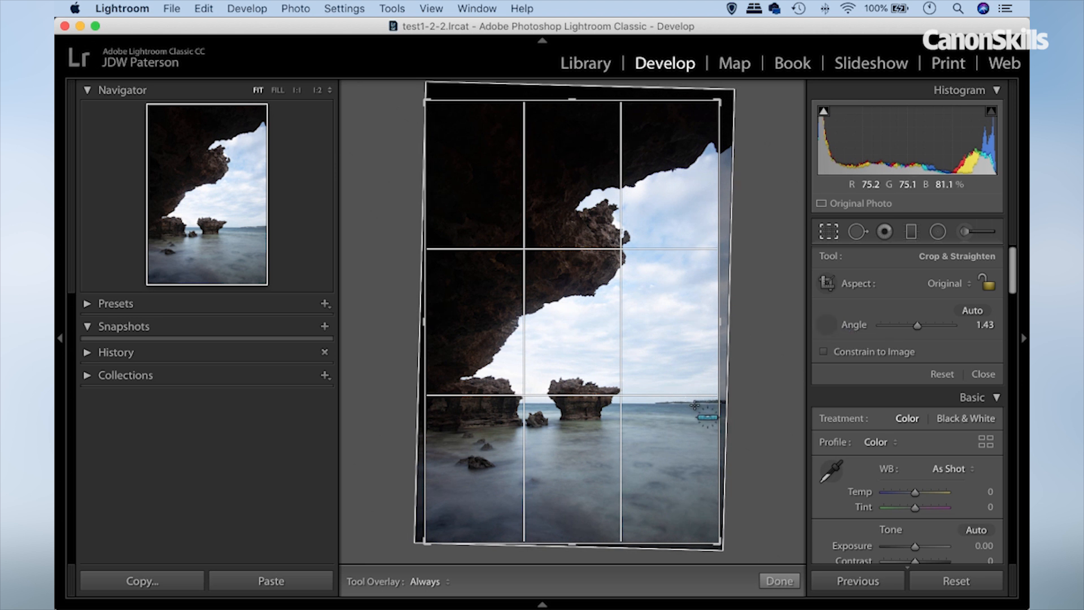
pyautogui.moveTo(699, 402); pyautogui.dragTo(466, 402)
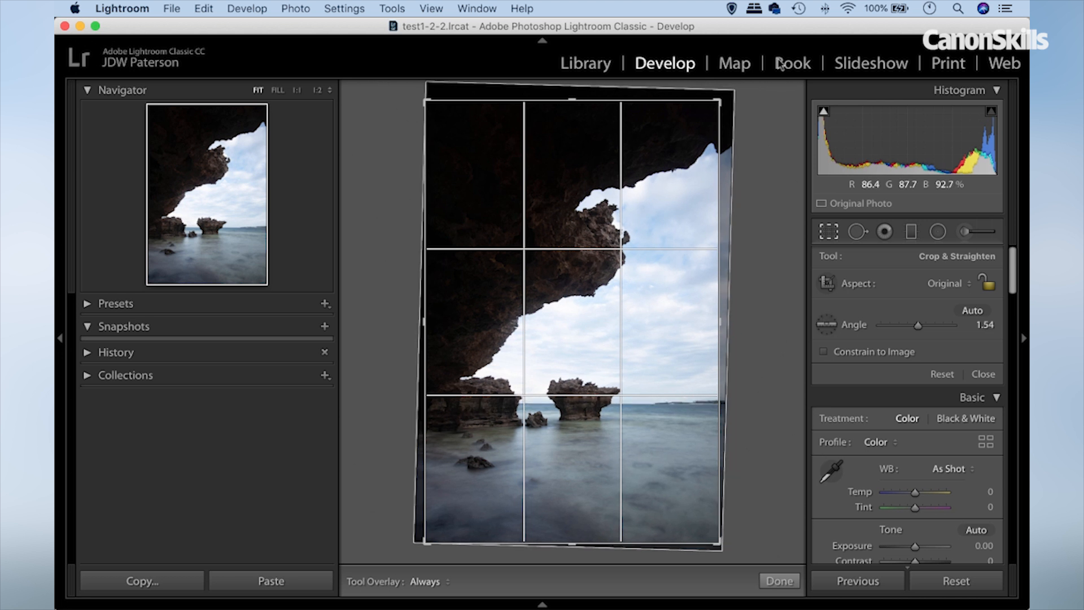
# Crop slightly tighter at a 2 x 3 / 4 x 6 aspect ratio, reposition the image inside the frame and apply the crop.
pyautogui.moveTo(720, 101); pyautogui.dragTo(709, 110)
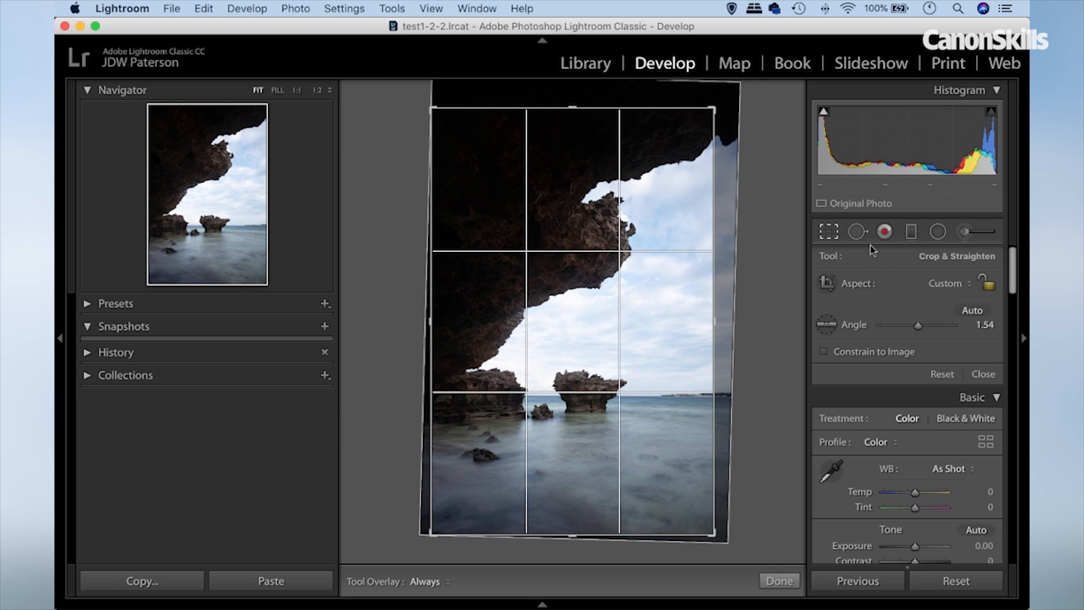
pyautogui.click(946, 287)
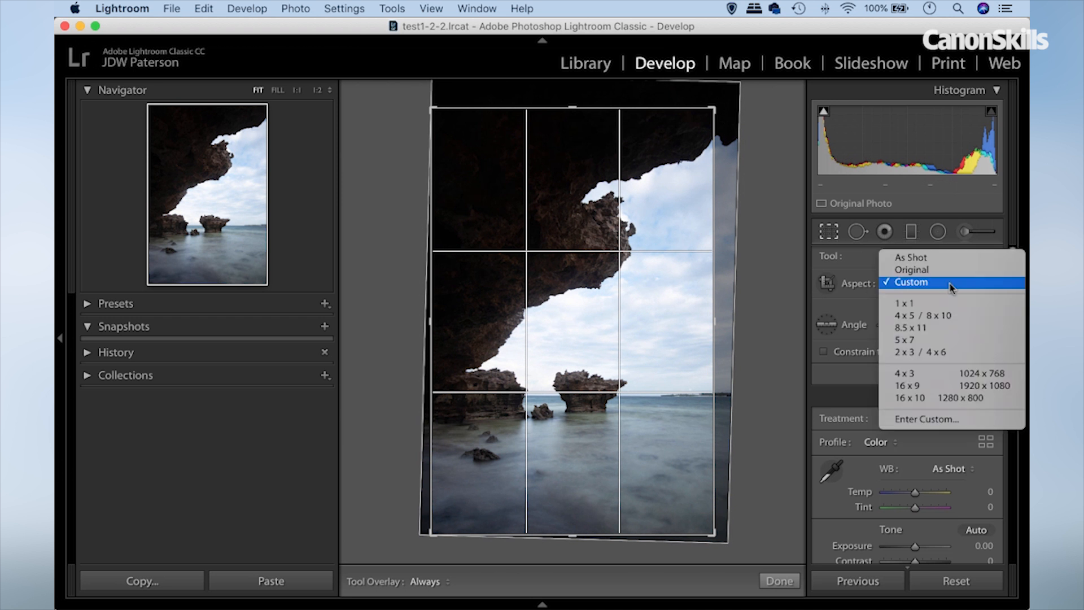
pyautogui.click(903, 351)
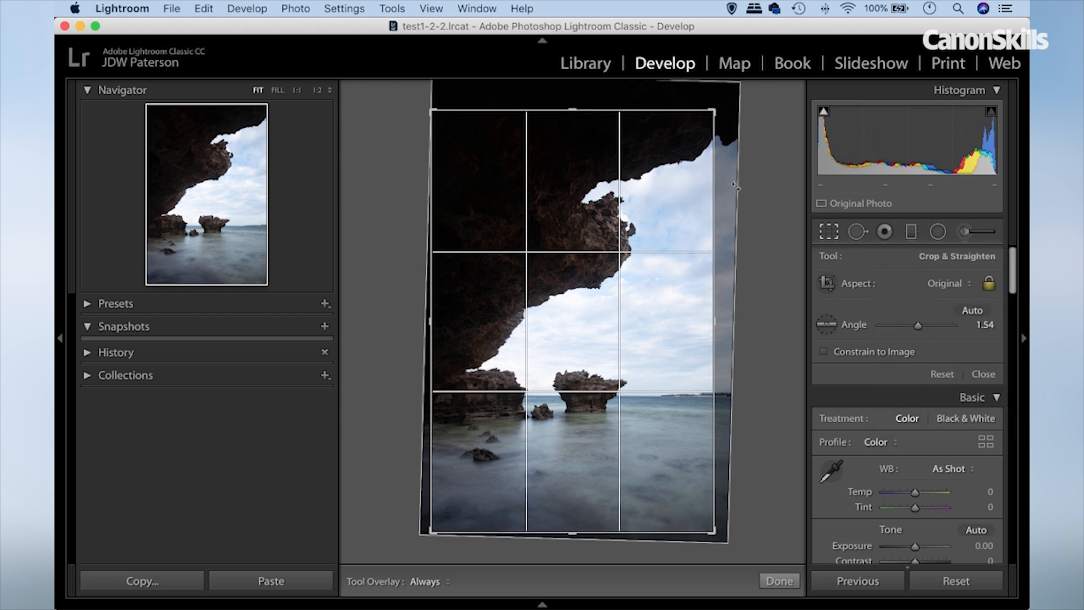
pyautogui.moveTo(713, 111); pyautogui.dragTo(709, 119)
pyautogui.moveTo(646, 194); pyautogui.dragTo(641, 195)
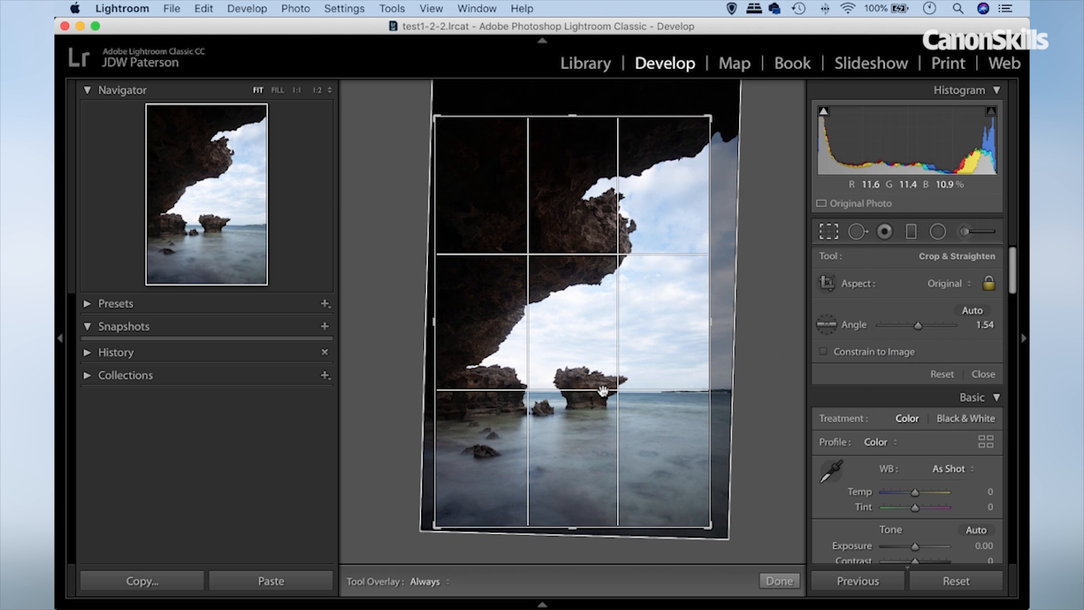
pyautogui.moveTo(593, 388); pyautogui.dragTo(590, 385)
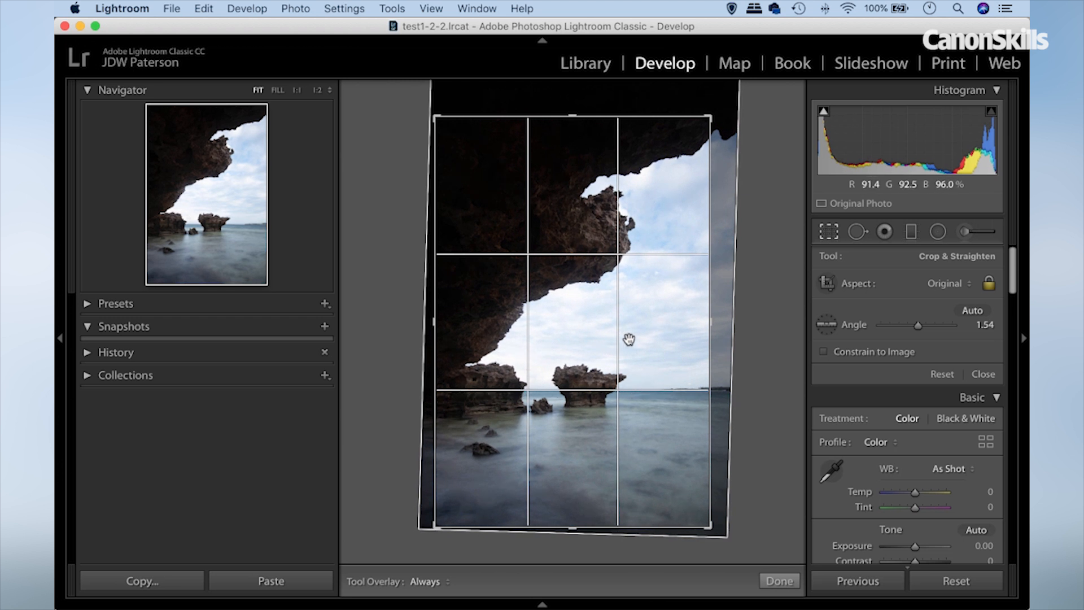
pyautogui.moveTo(629, 340); pyautogui.dragTo(626, 341)
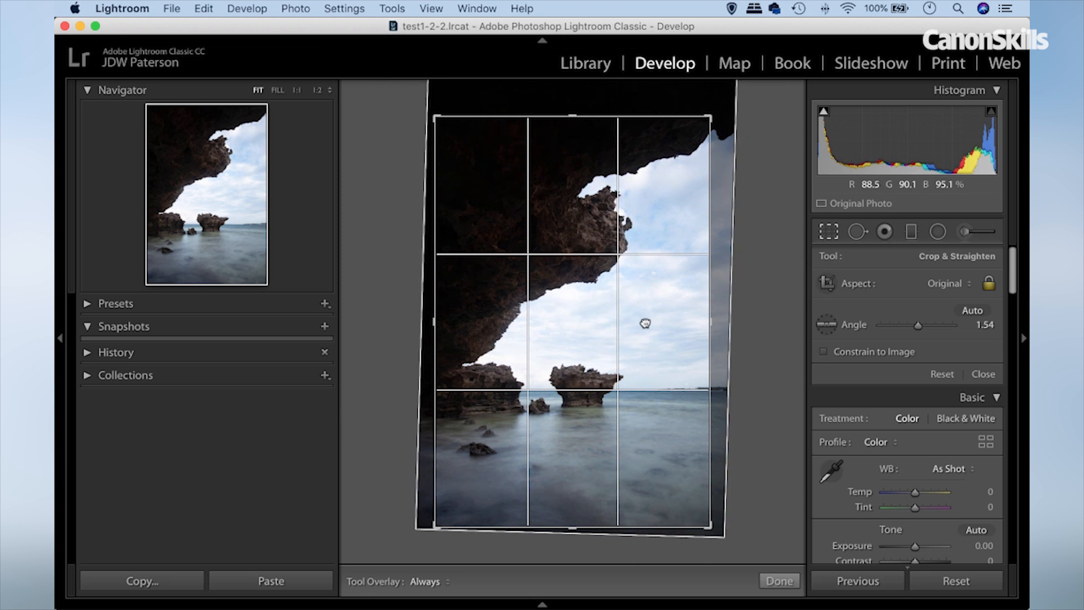
pyautogui.press('Return')
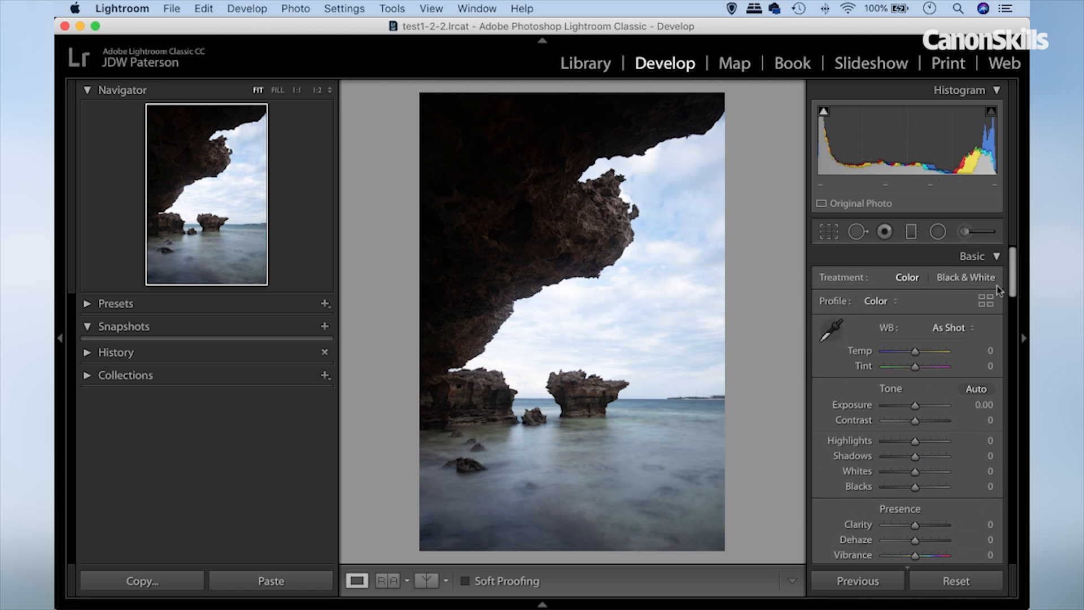
# Turn on Solo Mode for the Develop adjustment panels, keeping Lens Corrections expanded.
pyautogui.moveTo(1012, 276); pyautogui.dragTo(998, 442)
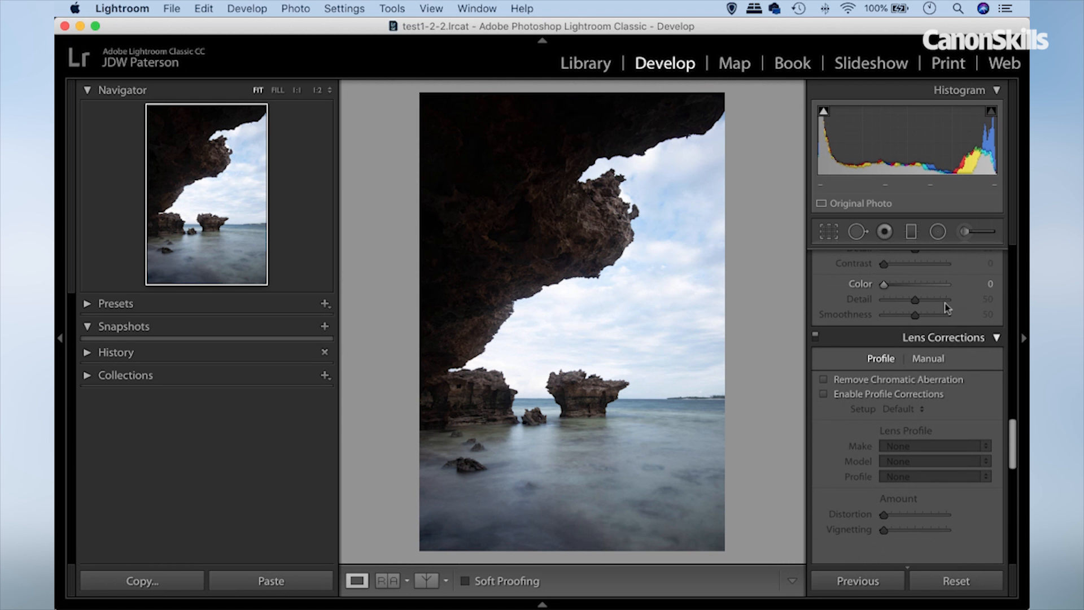
pyautogui.rightClick(882, 336)
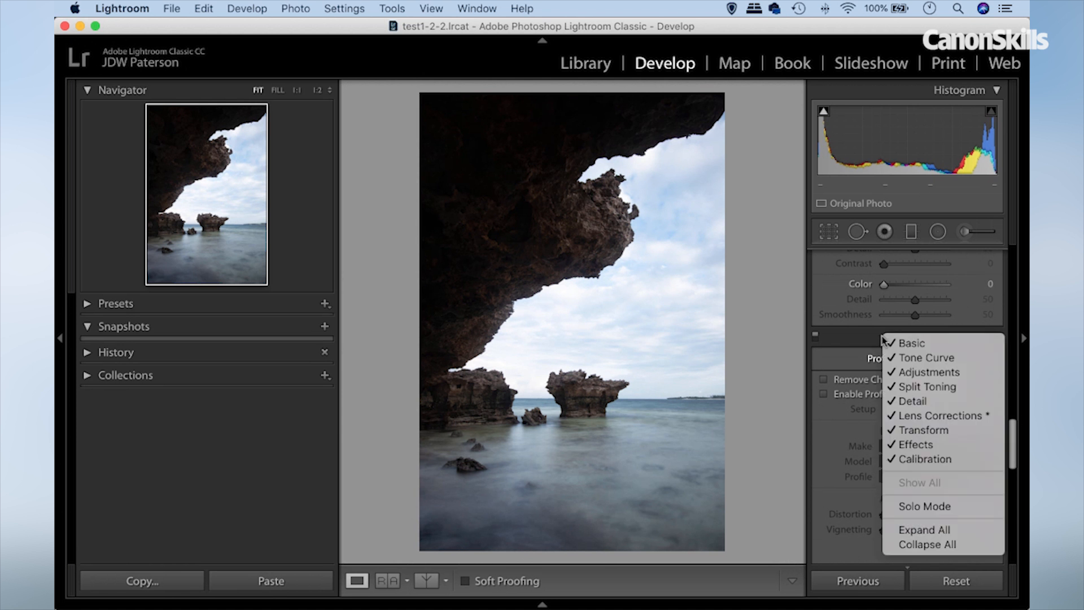
pyautogui.click(910, 506)
pyautogui.click(990, 368)
pyautogui.click(989, 368)
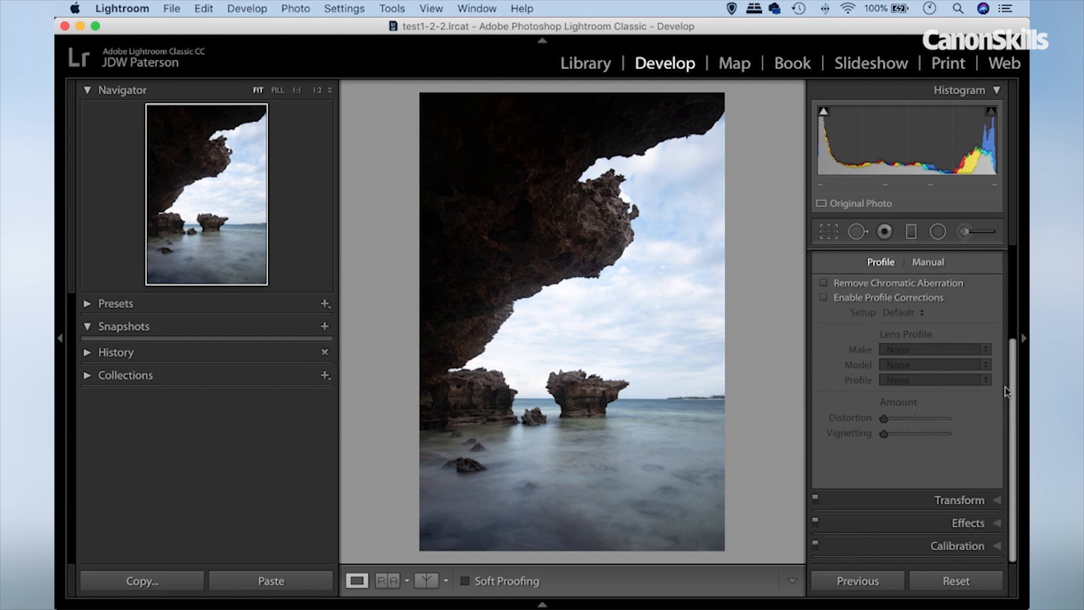
pyautogui.moveTo(1014, 395); pyautogui.dragTo(1008, 285)
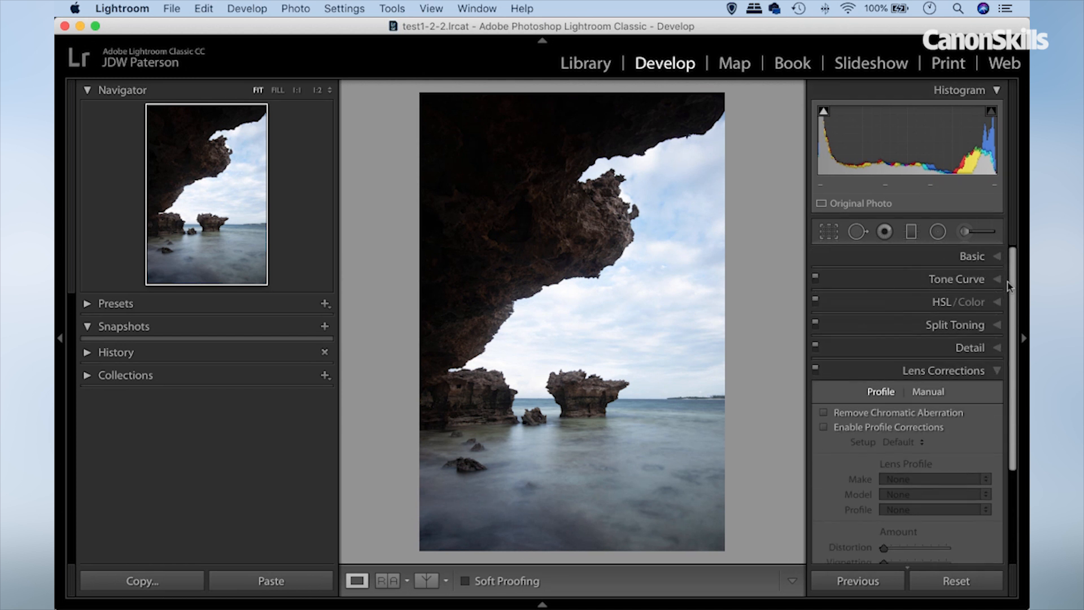
pyautogui.click(991, 373)
pyautogui.click(995, 372)
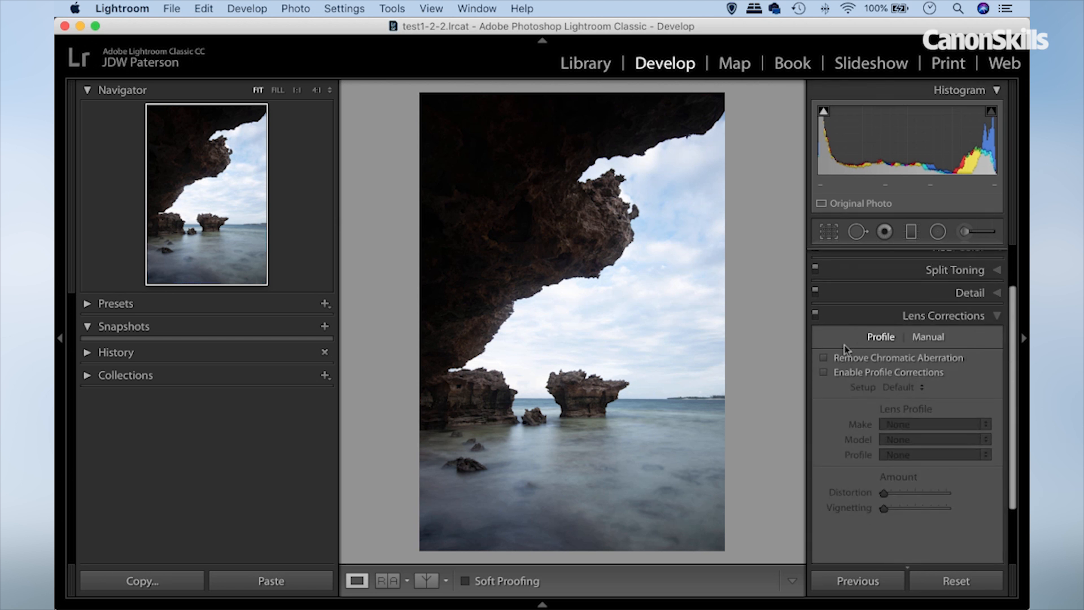
# Enable Remove Chromatic Aberration, examining the rock edges against the sky at 4:1, and return to the fitted view.
pyautogui.click(330, 91)
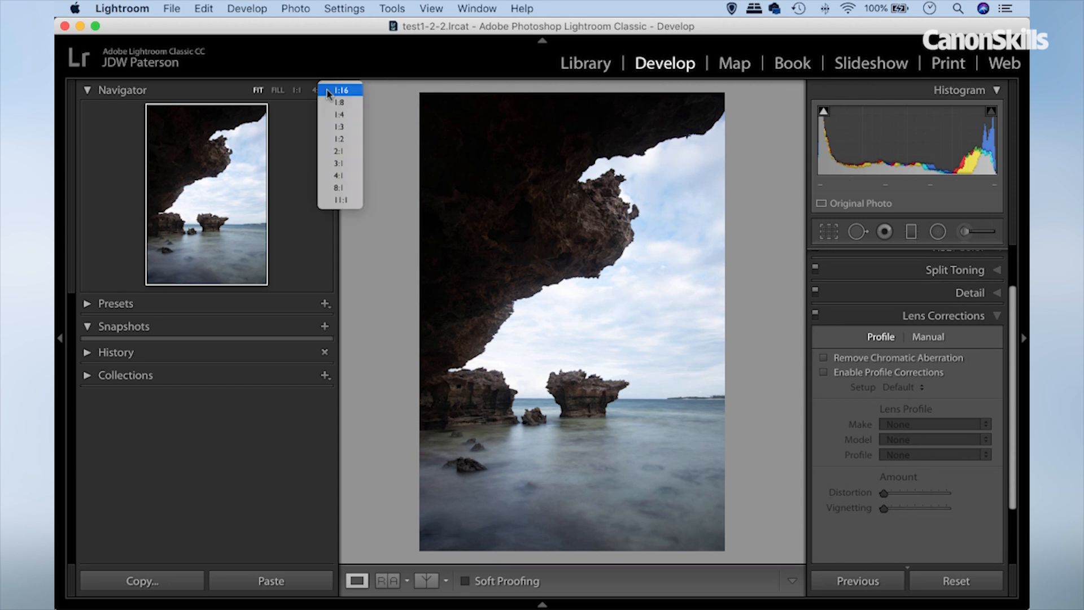
pyautogui.click(339, 175)
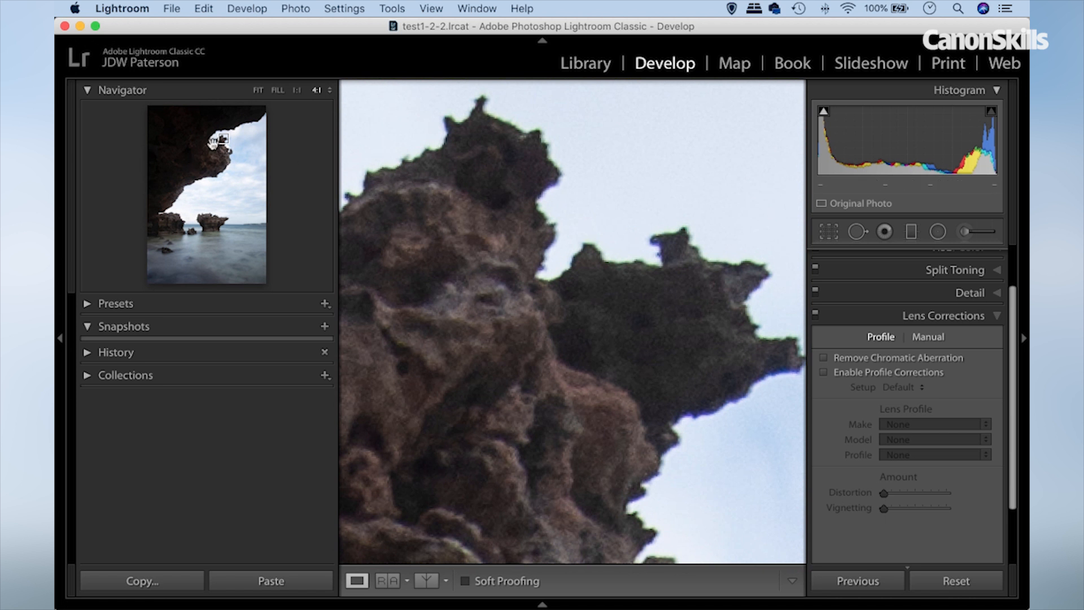
pyautogui.moveTo(223, 138); pyautogui.dragTo(250, 121)
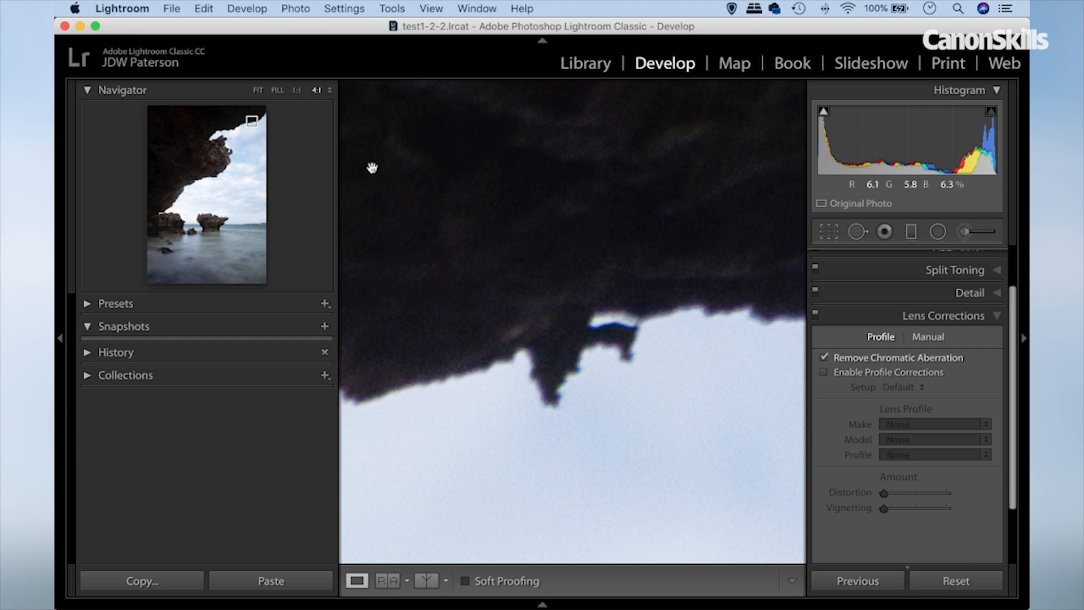
pyautogui.click(257, 90)
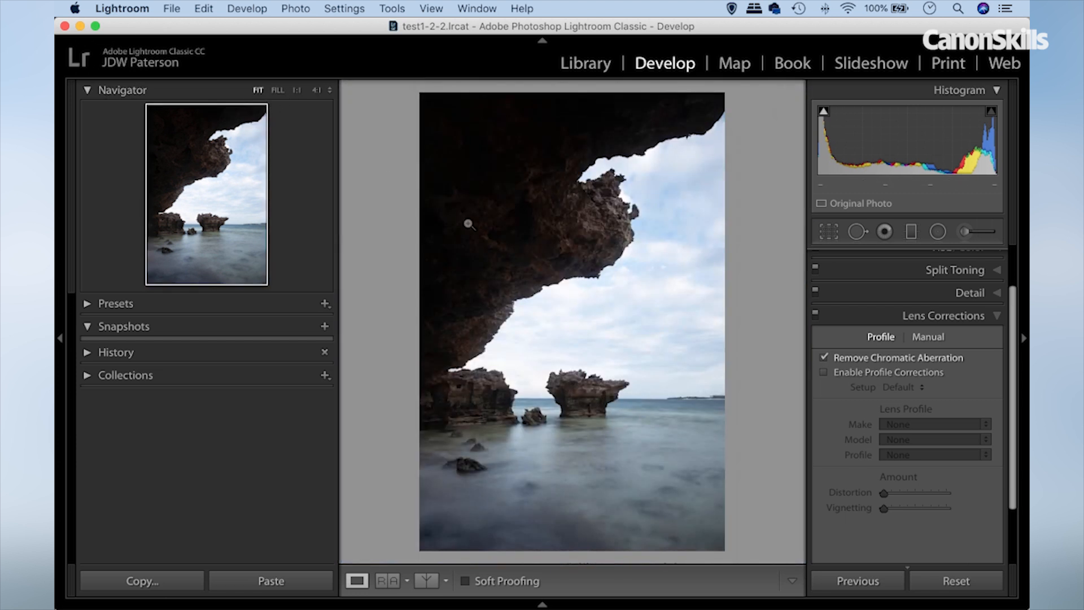
# Enable Profile Corrections and look through the lens makes, leaving the make set to None.
pyautogui.click(824, 373)
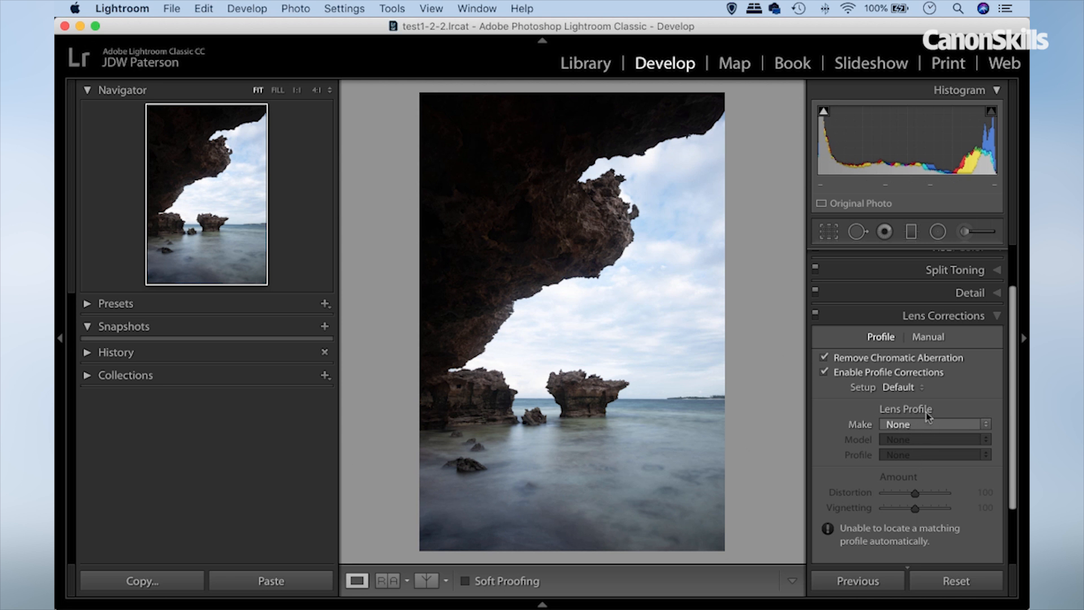
pyautogui.click(924, 424)
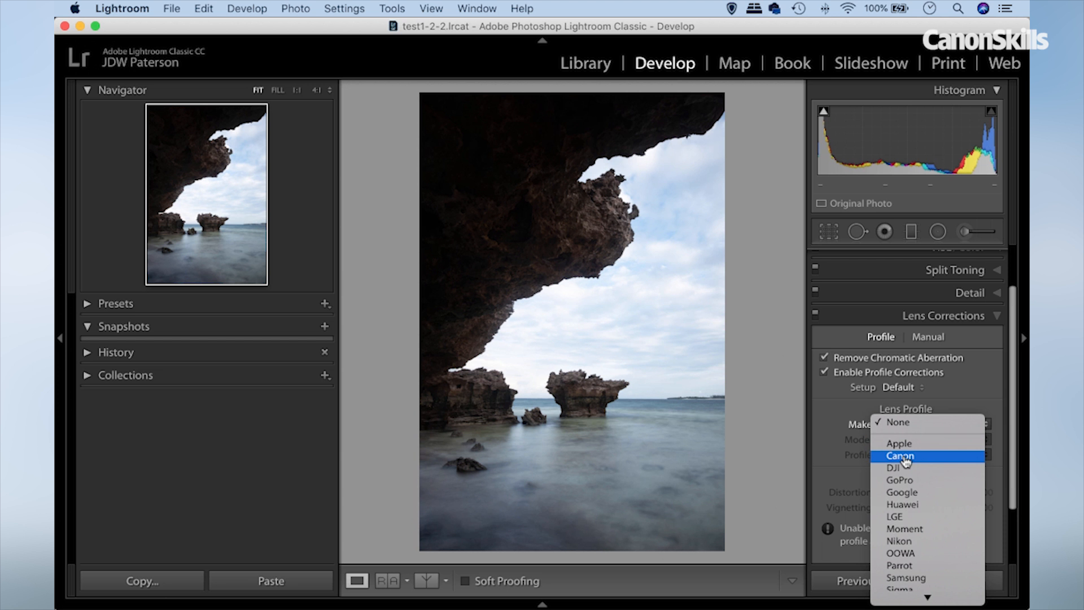
pyautogui.click(830, 431)
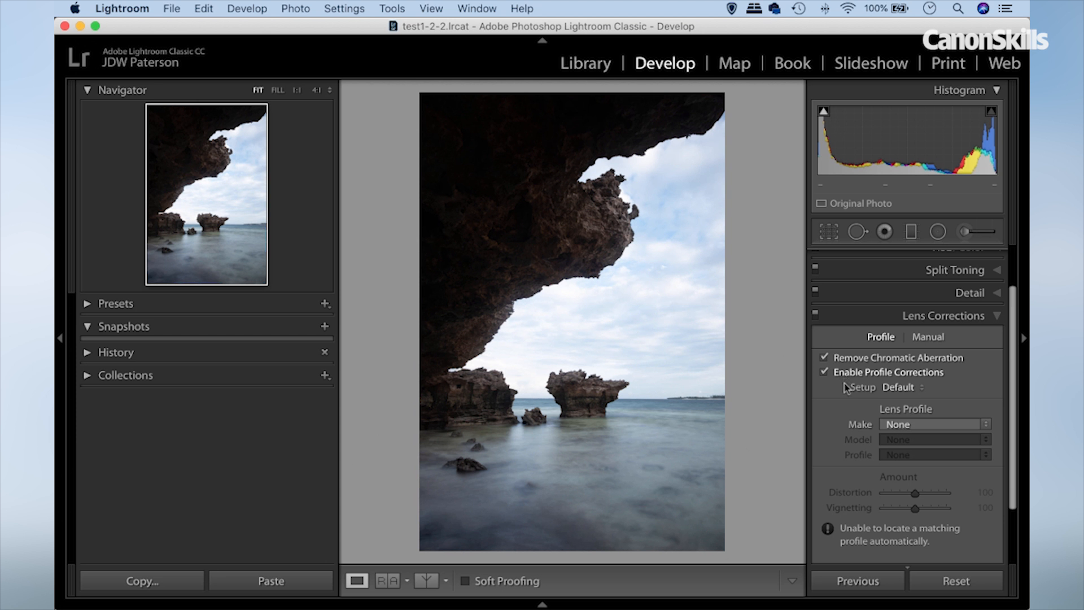
pyautogui.press('alt')
# Reopen the crop overlay and review its straightening options alongside the enabled lens corrections.
pyautogui.click(828, 231)
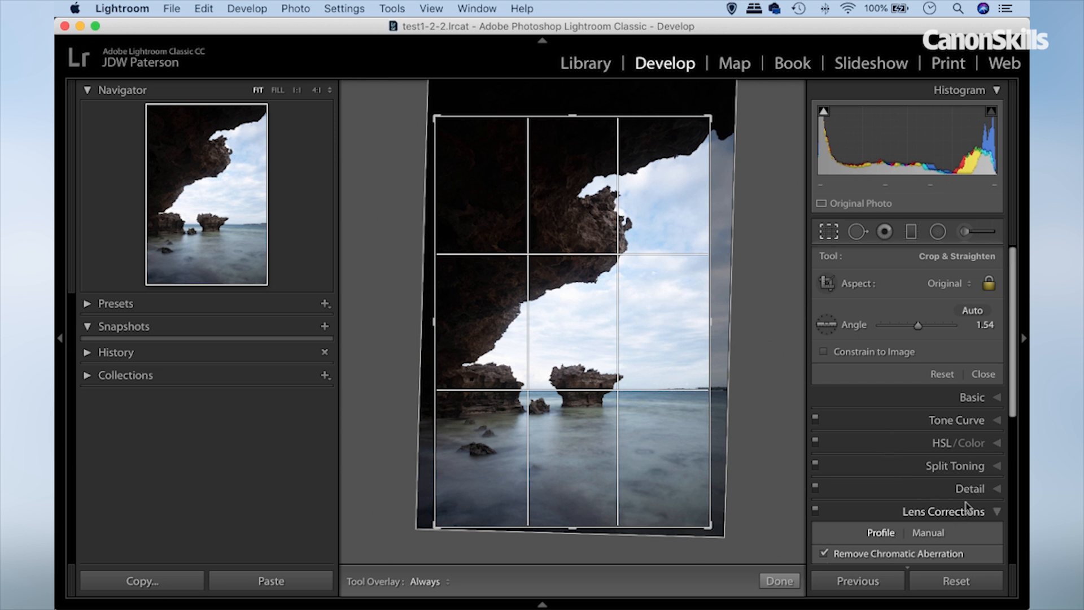
pyautogui.scroll(-1, 887, 521)
pyautogui.scroll(-1, 881, 522)
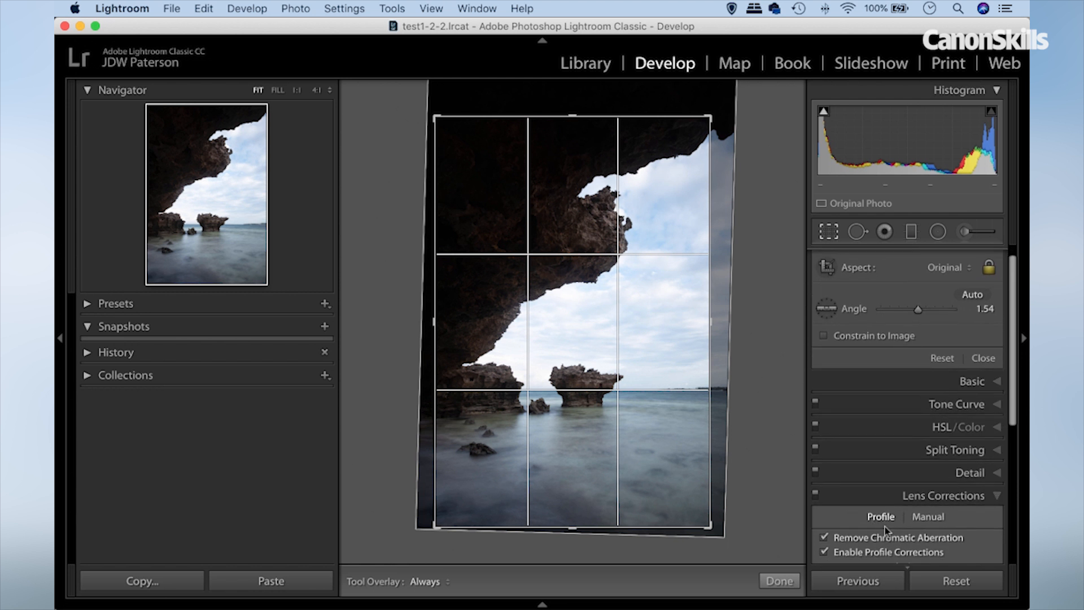
pyautogui.scroll(2, 816, 453)
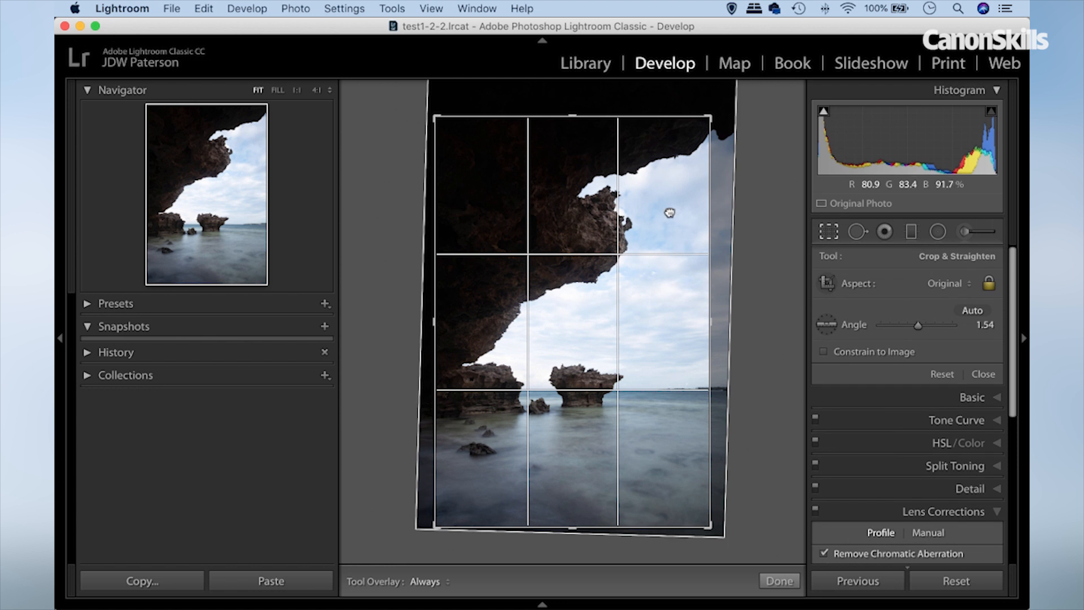
# Apply the crop and inspect the sky around the rocks for blemishes at Fill zoom with the Spot Removal tool active.
pyautogui.press('Return')
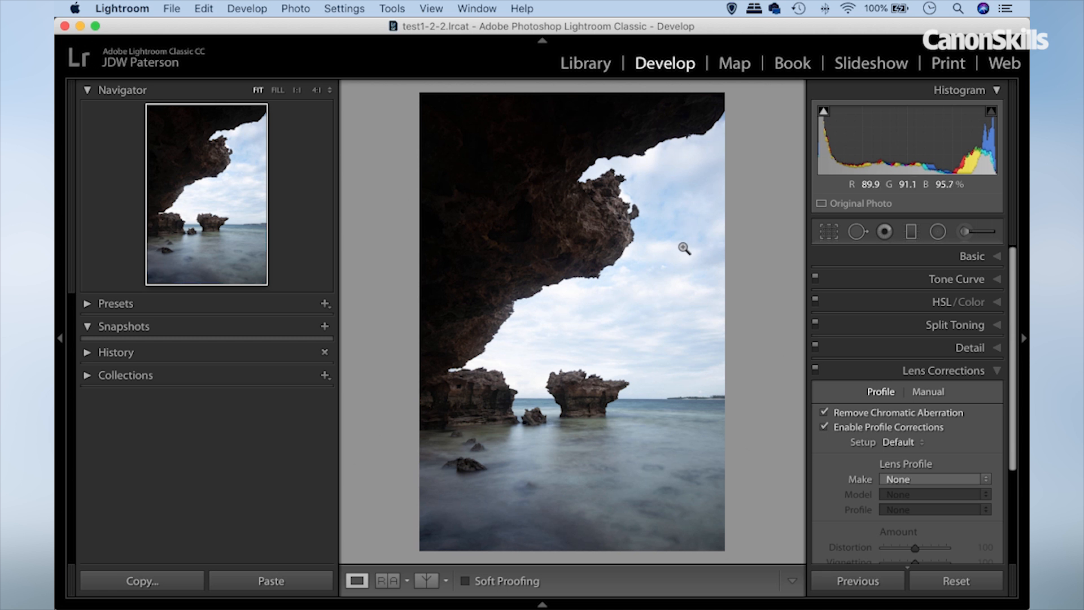
pyautogui.click(856, 232)
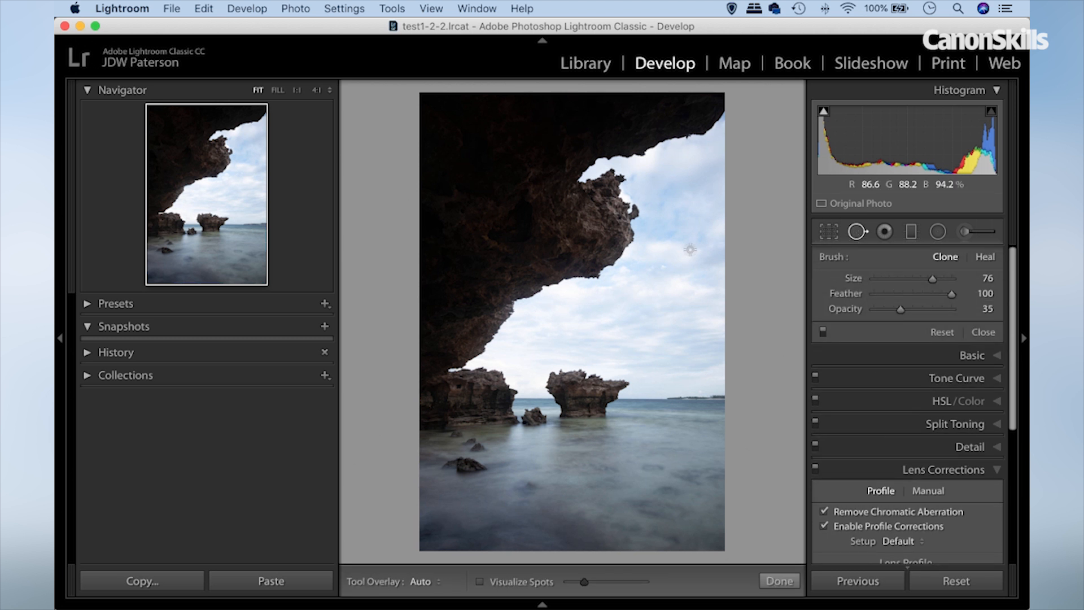
pyautogui.click(280, 93)
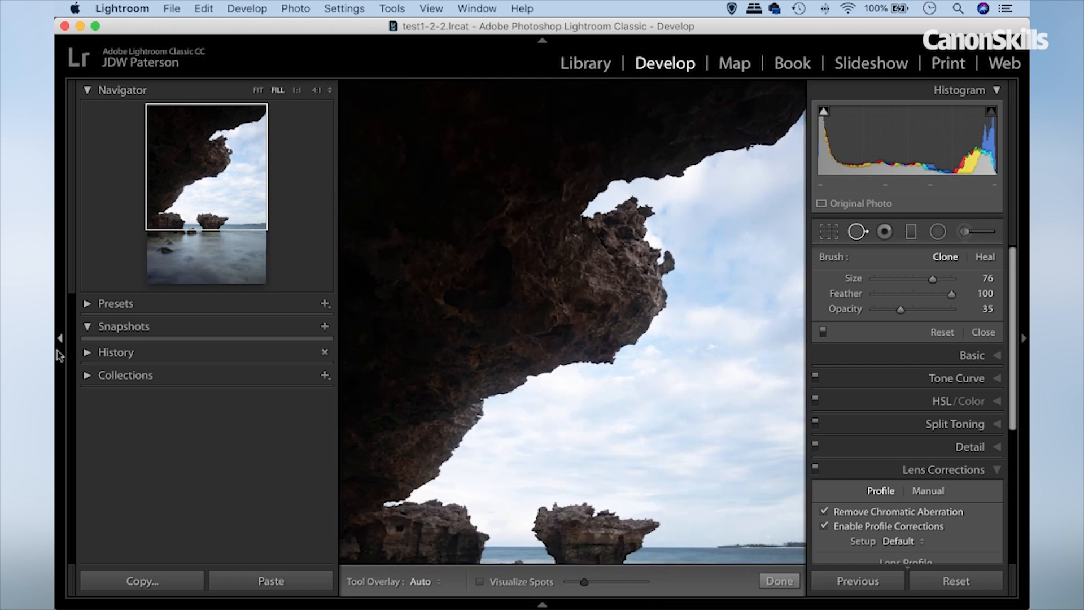
pyautogui.click(60, 339)
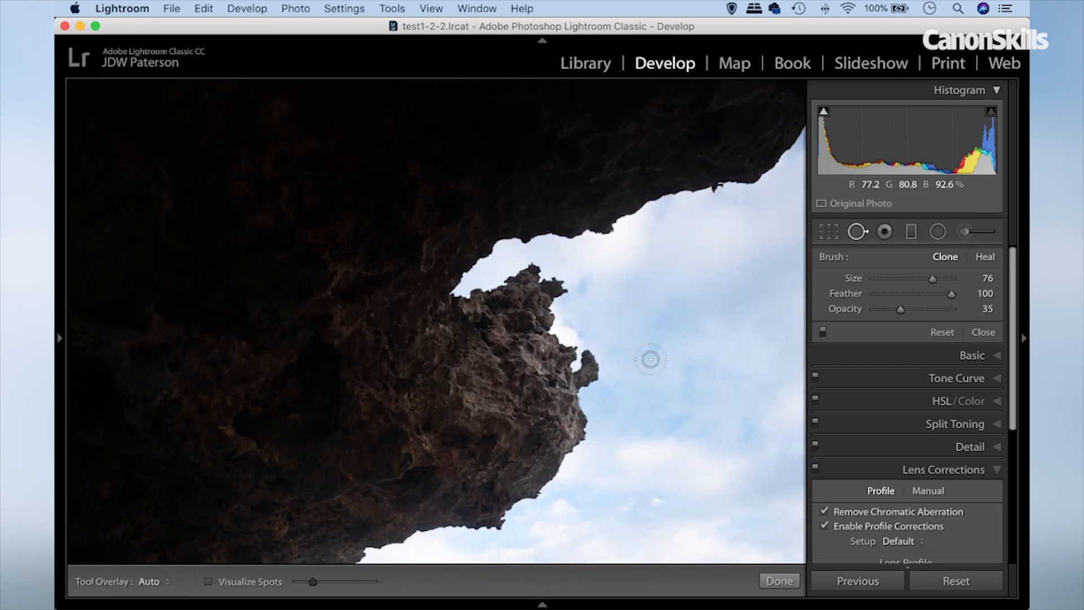
pyautogui.moveTo(699, 380); pyautogui.dragTo(384, 148)
pyautogui.moveTo(591, 344); pyautogui.dragTo(585, 285)
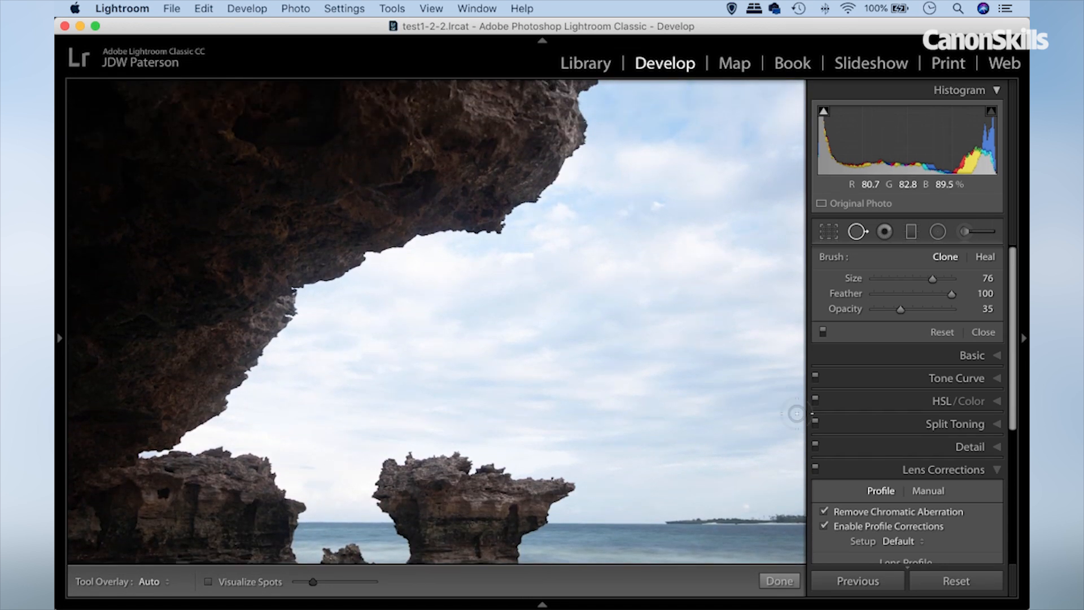
pyautogui.moveTo(659, 327); pyautogui.dragTo(658, 303)
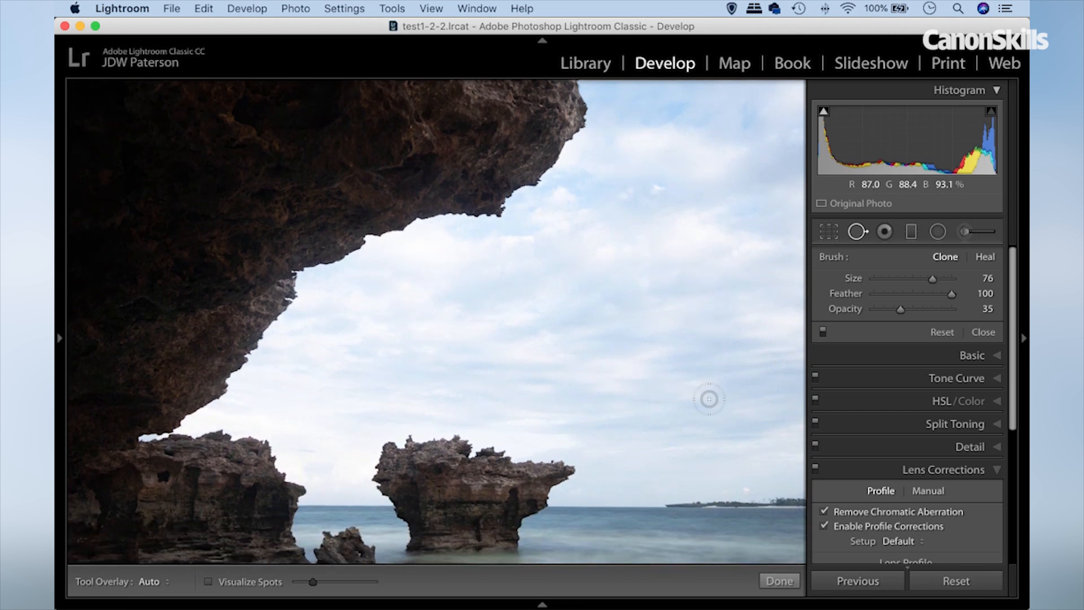
pyautogui.moveTo(670, 213); pyautogui.dragTo(672, 305)
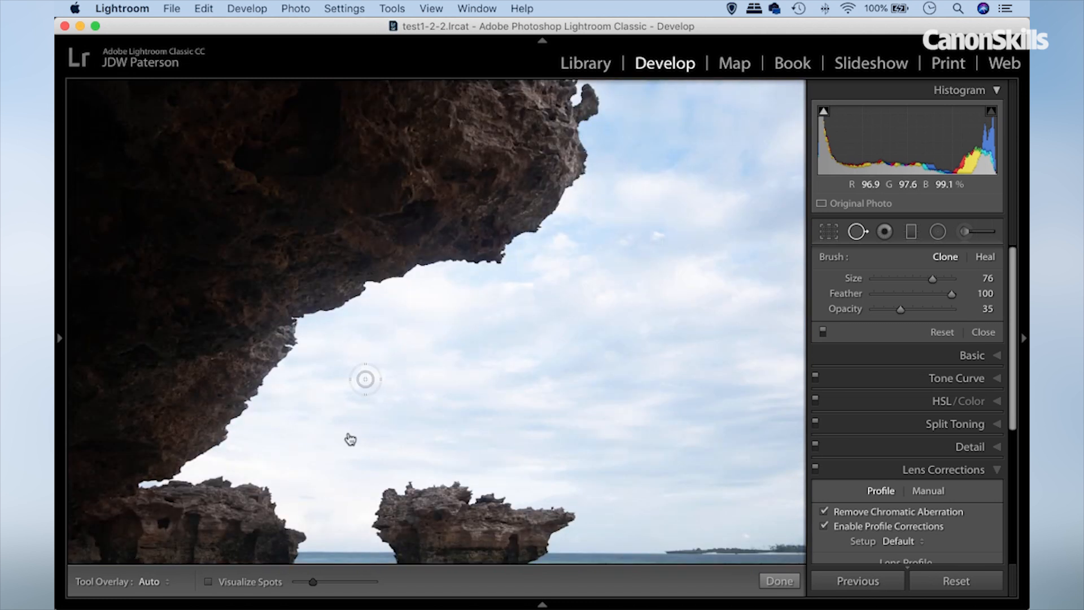
# Examine the sky and sea for spots using Visualize Spots with a raised threshold, and return to the normal fitted view.
pyautogui.click(208, 582)
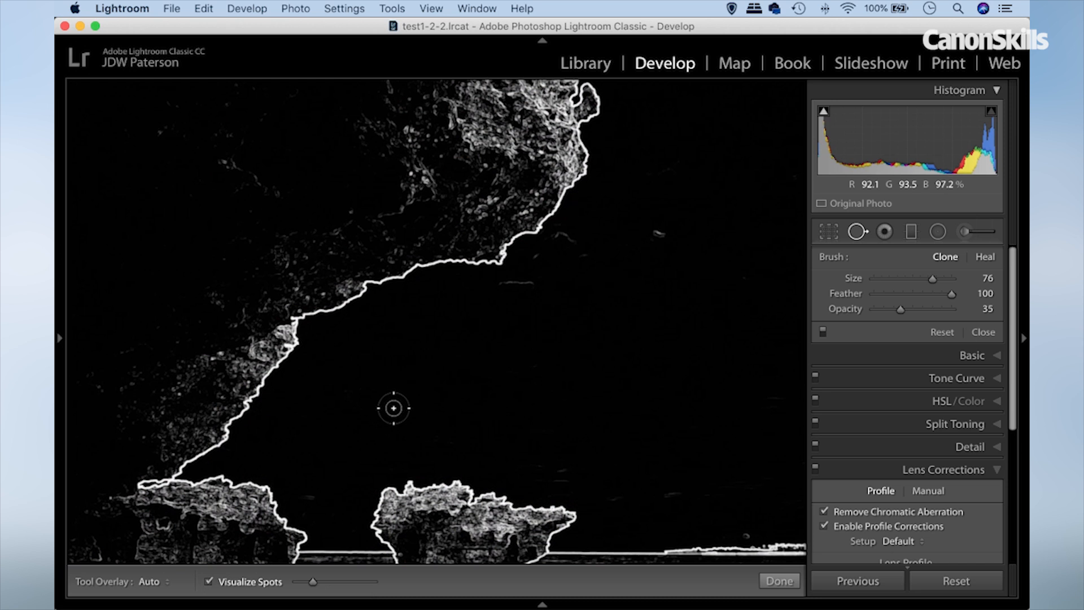
pyautogui.moveTo(313, 585); pyautogui.dragTo(337, 583)
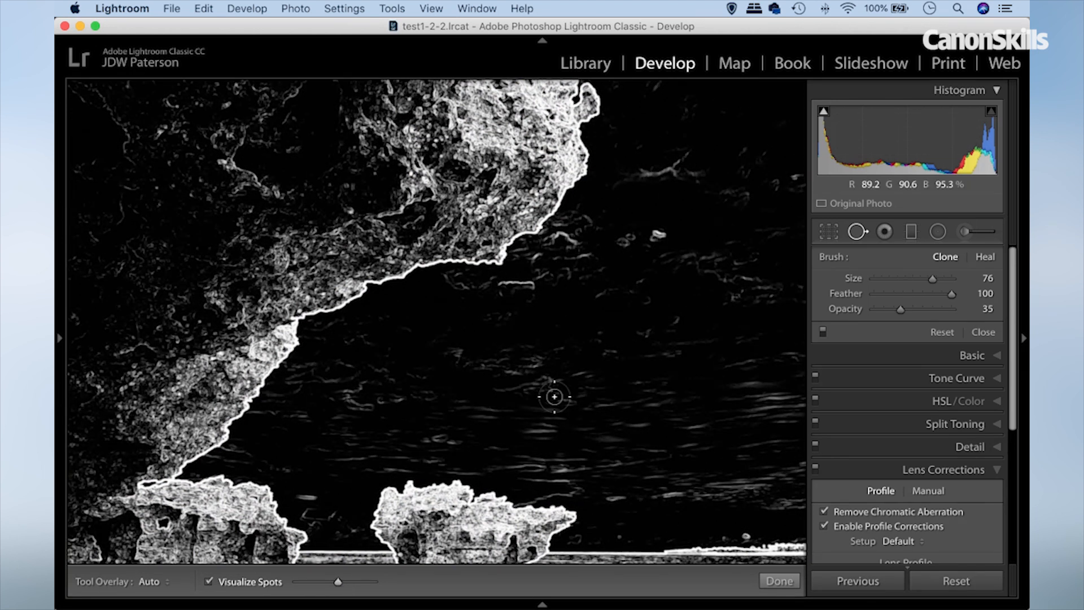
pyautogui.moveTo(637, 248); pyautogui.dragTo(584, 444)
pyautogui.moveTo(651, 434); pyautogui.dragTo(587, 252)
pyautogui.moveTo(493, 495); pyautogui.dragTo(490, 284)
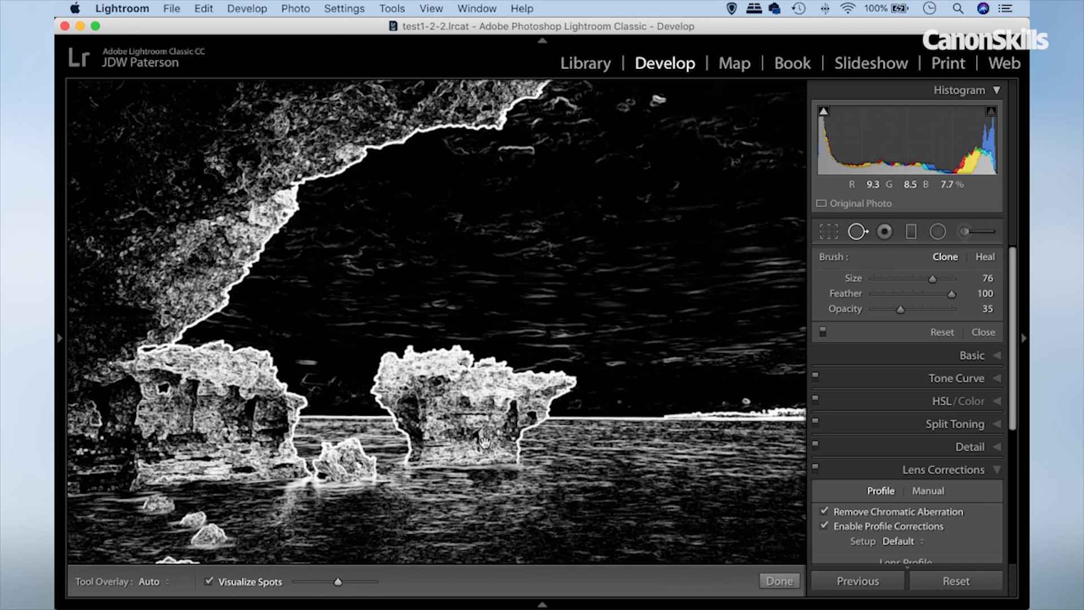
pyautogui.moveTo(485, 443); pyautogui.dragTo(486, 341)
pyautogui.moveTo(467, 453); pyautogui.dragTo(542, 459)
pyautogui.click(490, 221)
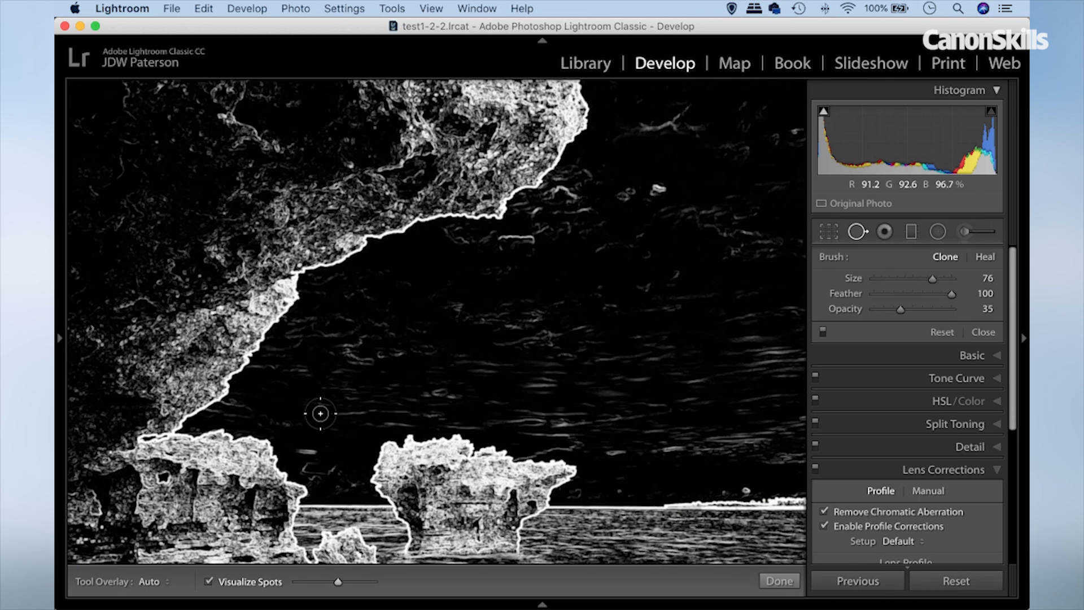
pyautogui.click(208, 581)
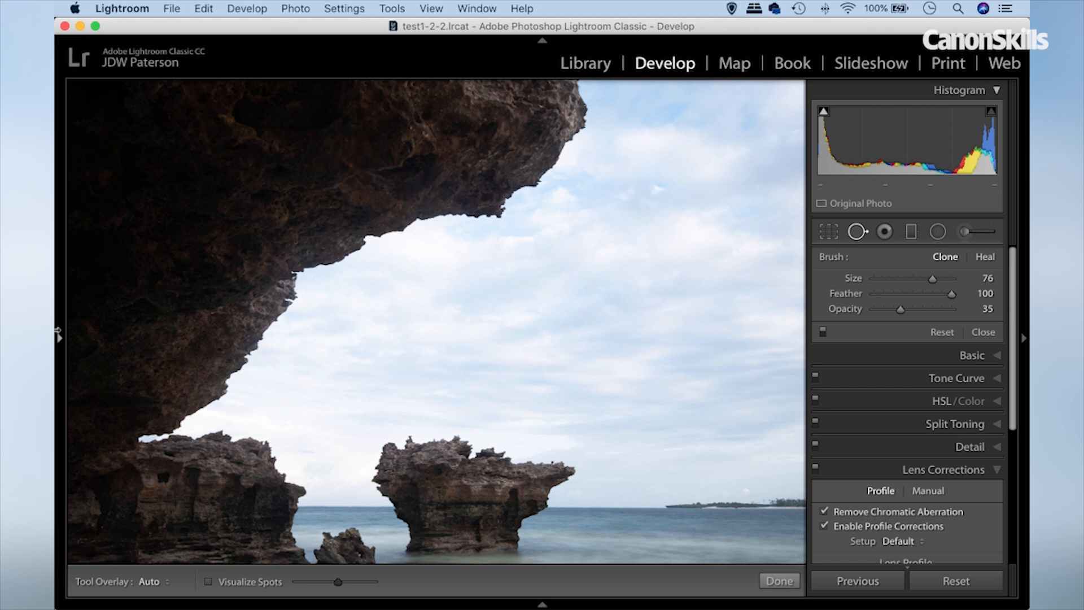
pyautogui.click(59, 337)
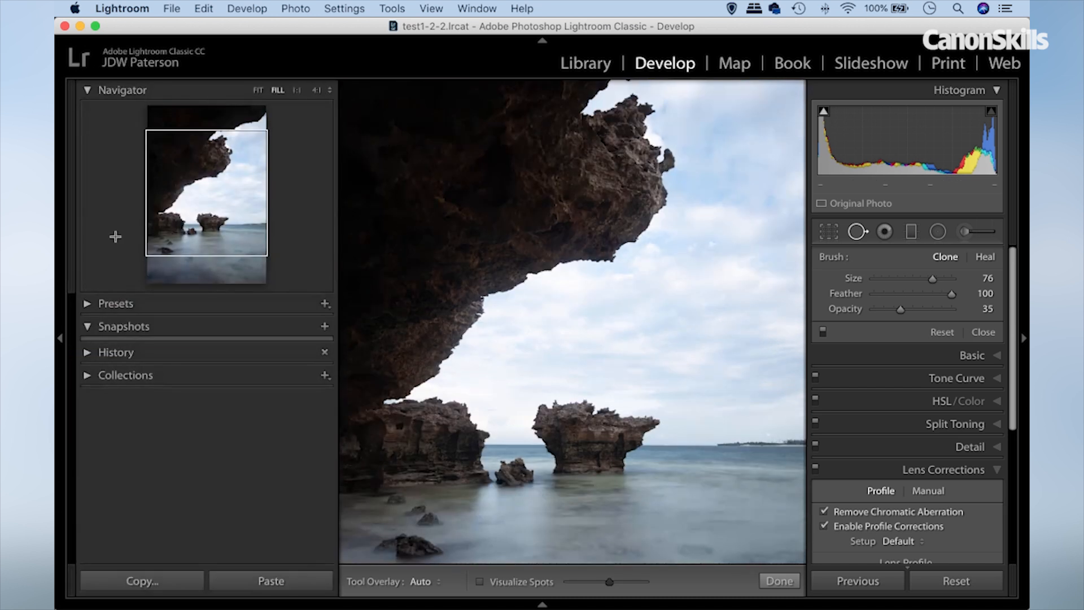
pyautogui.click(258, 90)
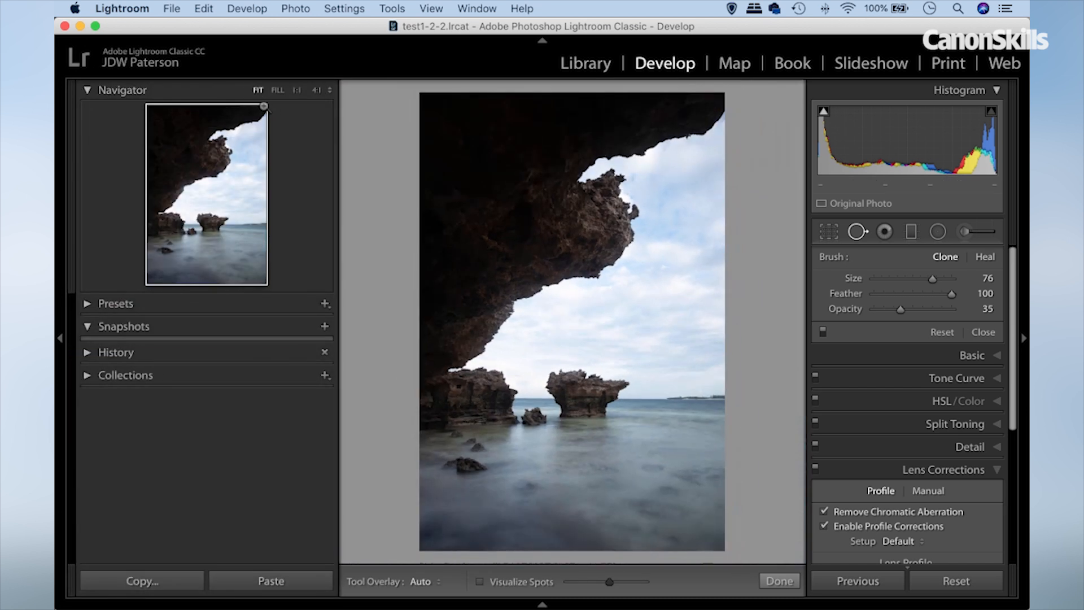
# Set the photo's Whites to +6 and Blacks to +10 in the Basic adjustments, using the clipping preview as a guide.
pyautogui.click(979, 357)
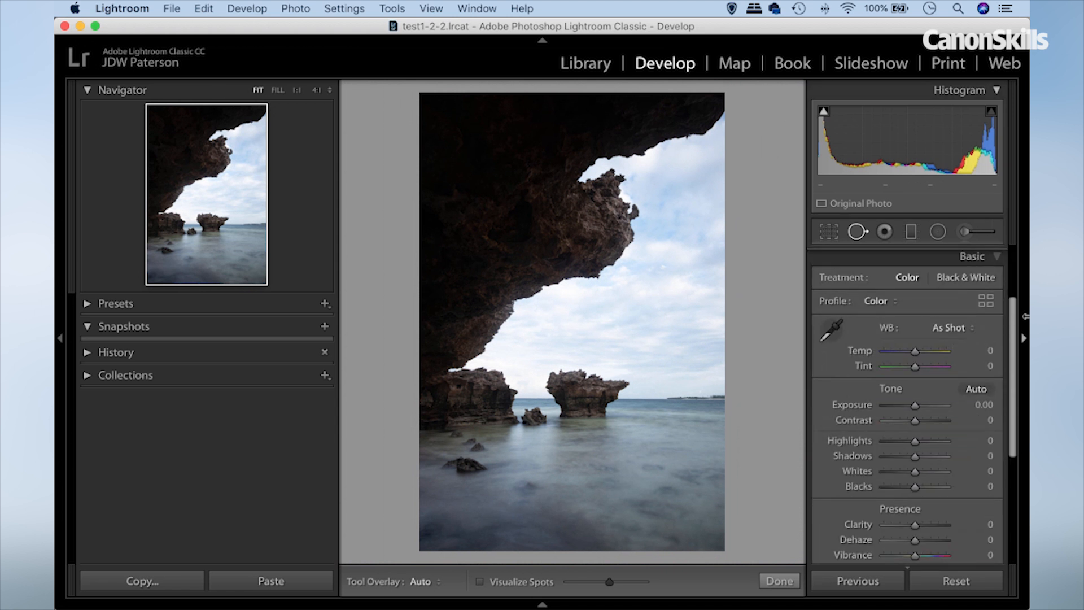
pyautogui.scroll(-3, 1016, 326)
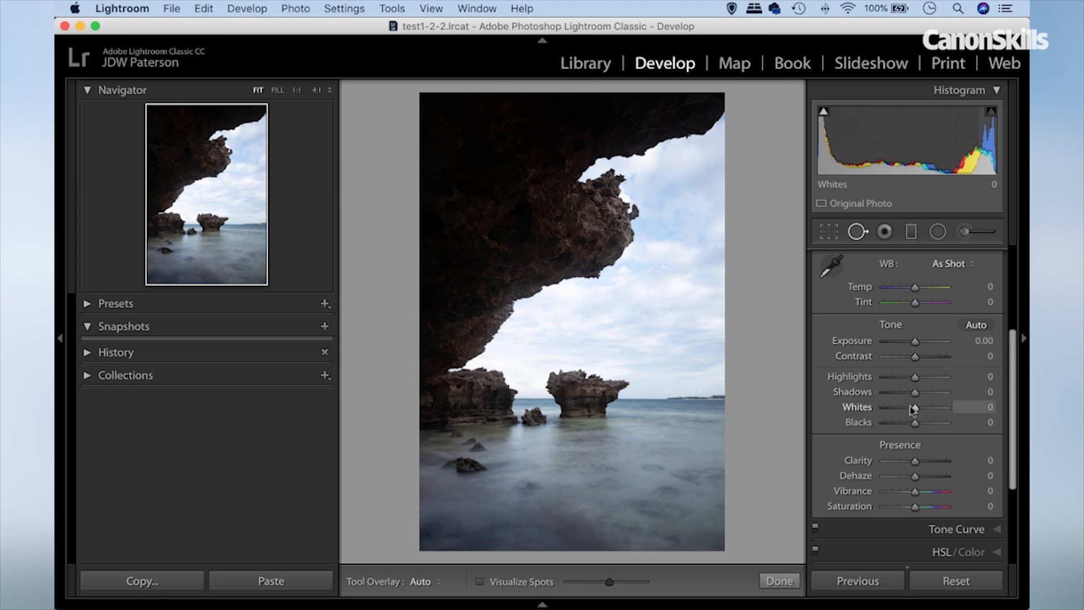
pyautogui.press('alt')
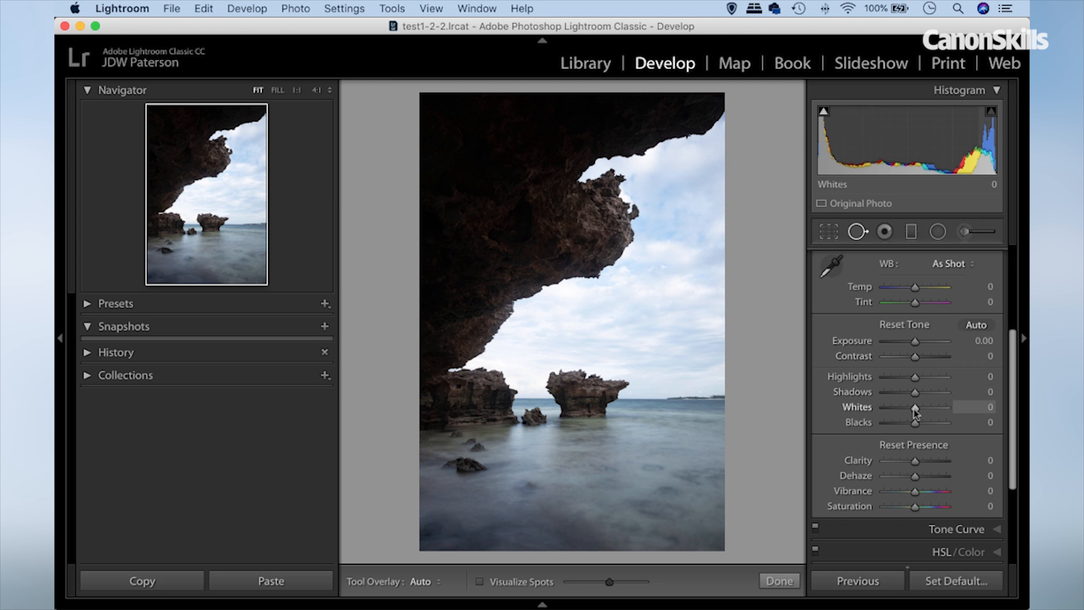
pyautogui.moveTo(915, 413); pyautogui.dragTo(941, 411)
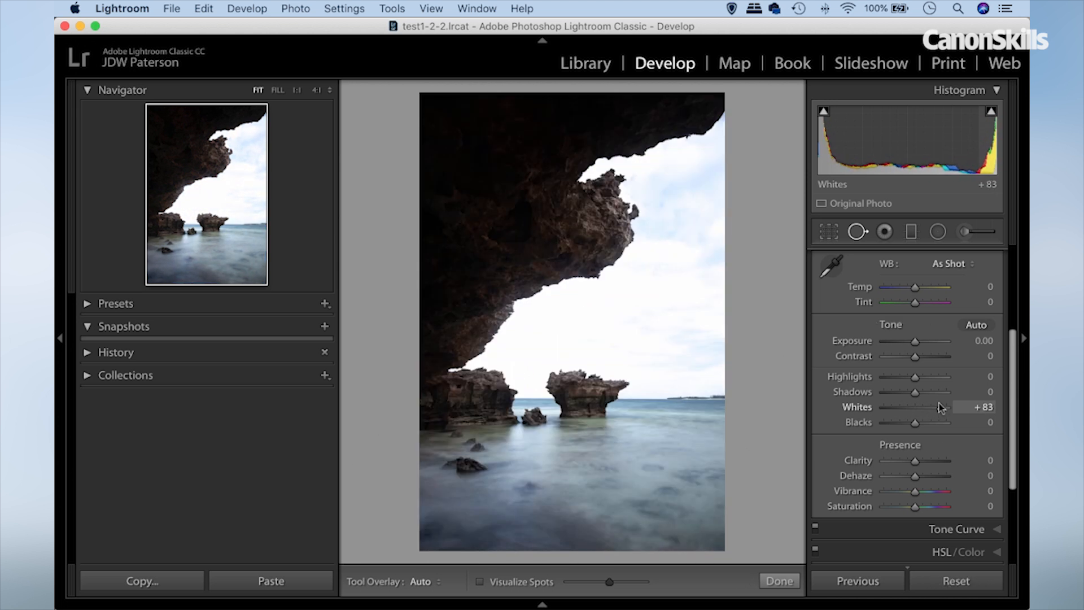
pyautogui.moveTo(940, 407); pyautogui.dragTo(919, 413)
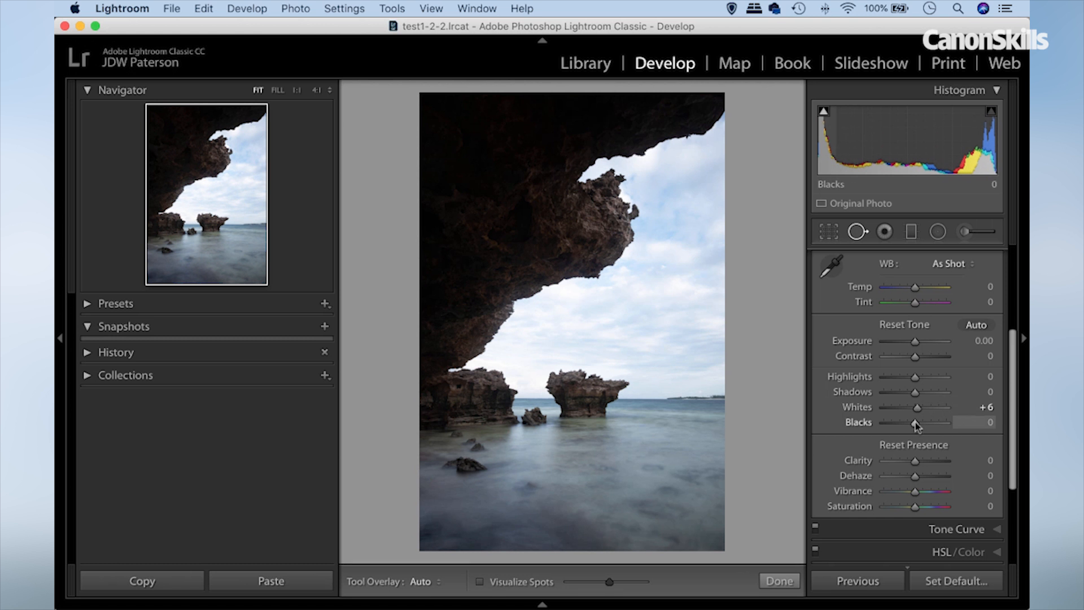
pyautogui.moveTo(916, 423); pyautogui.dragTo(919, 424)
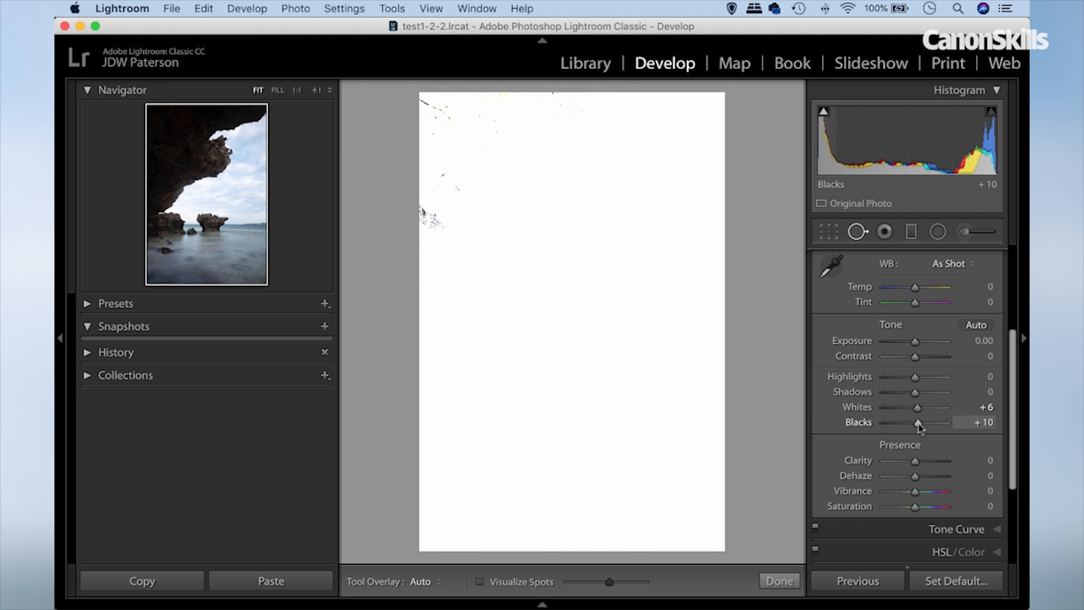
pyautogui.moveTo(919, 424); pyautogui.dragTo(919, 423)
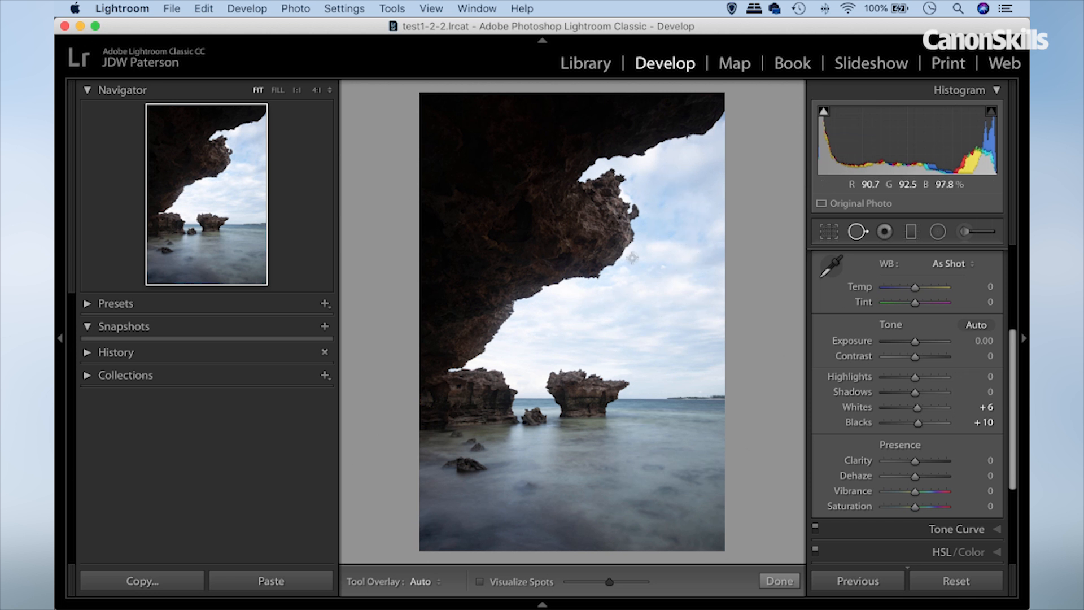
# Set Highlights to −42, Clarity to +17 and Vibrance to +20 for the whole photo.
pyautogui.moveTo(917, 382); pyautogui.dragTo(904, 382)
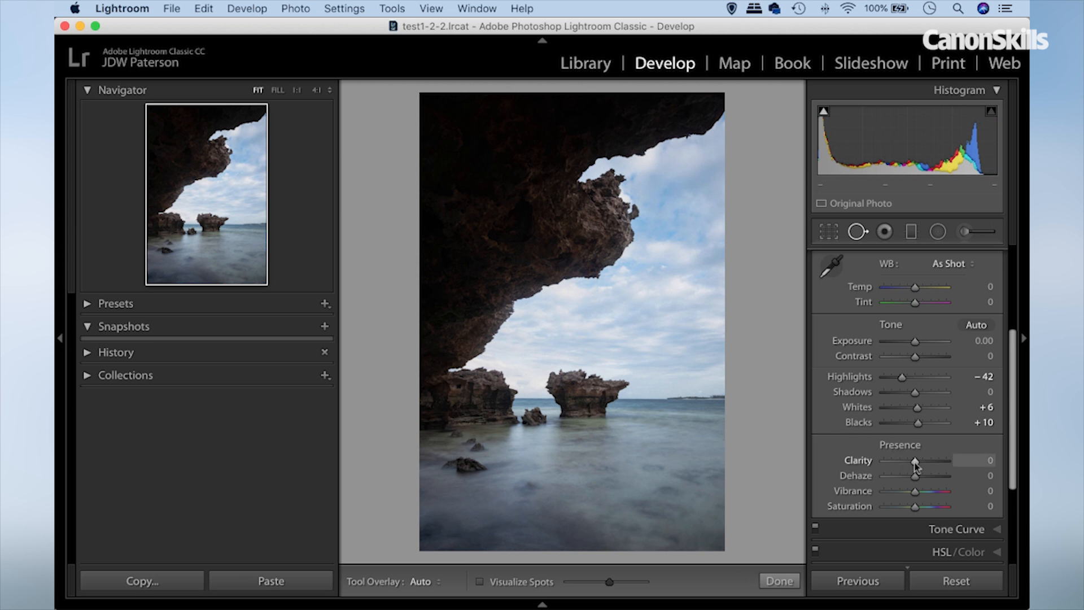
pyautogui.moveTo(914, 463); pyautogui.dragTo(920, 464)
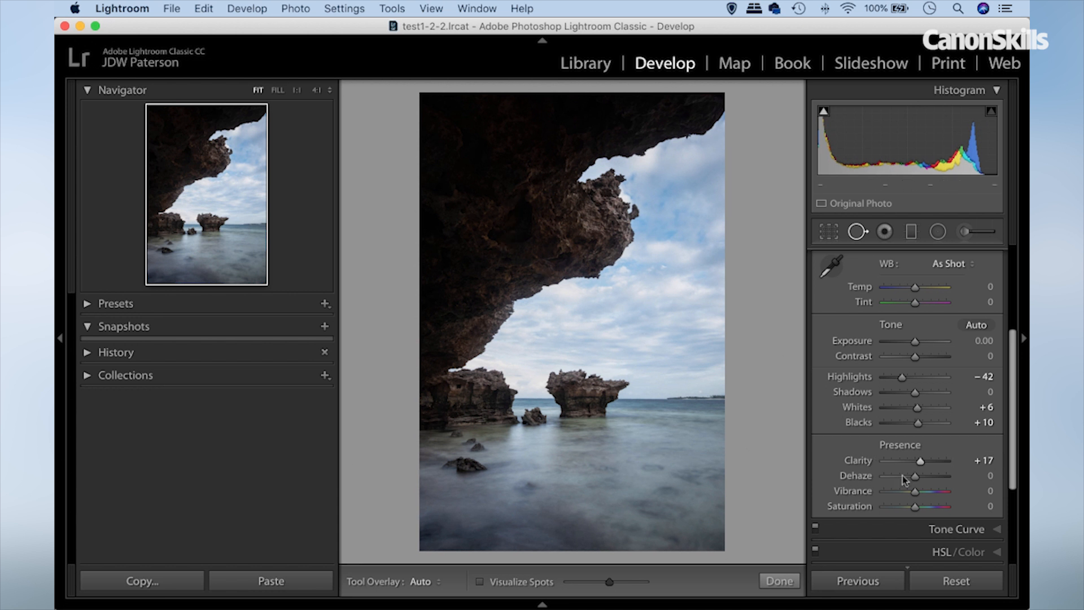
pyautogui.moveTo(916, 492); pyautogui.dragTo(922, 496)
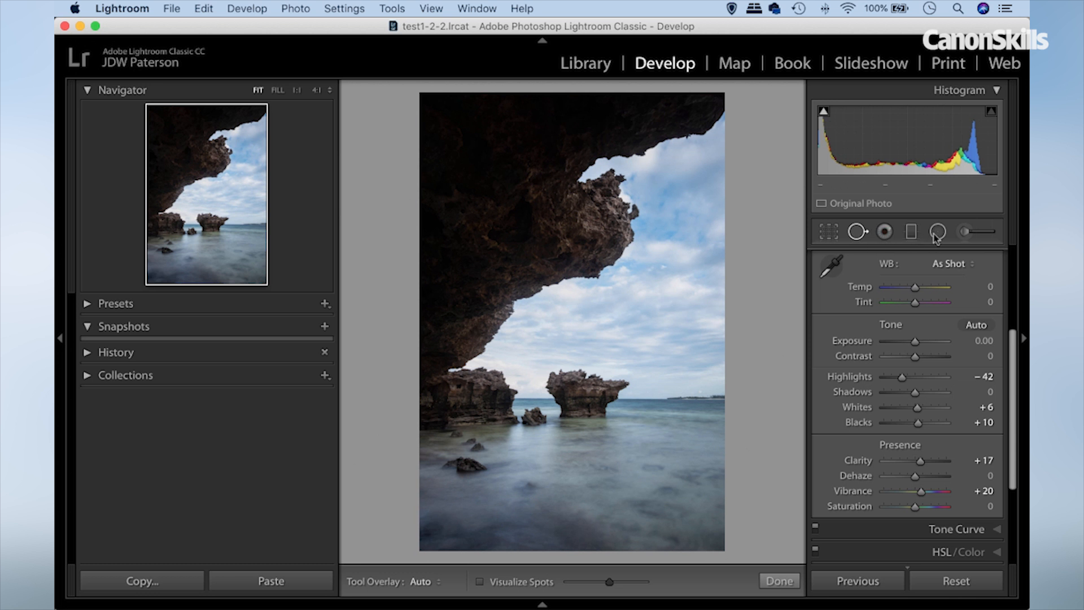
# Paint an Adjustment Brush mask with Exposure 0.94 over the dark overhanging rock and the rocks below it, and hide the mask overlay.
pyautogui.click(964, 232)
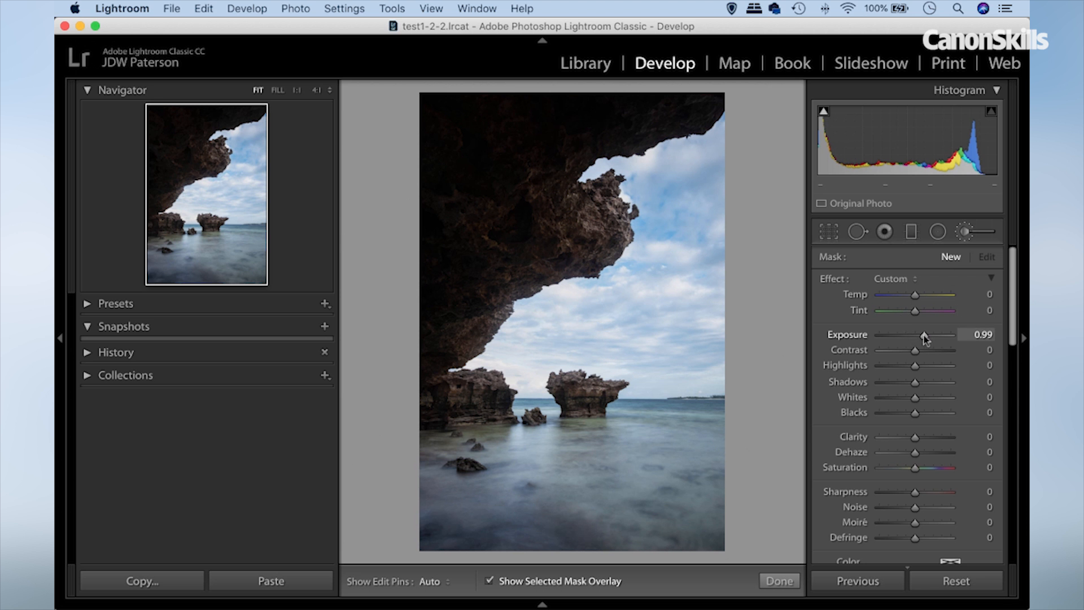
pyautogui.moveTo(923, 334); pyautogui.dragTo(925, 334)
pyautogui.moveTo(925, 335); pyautogui.dragTo(923, 334)
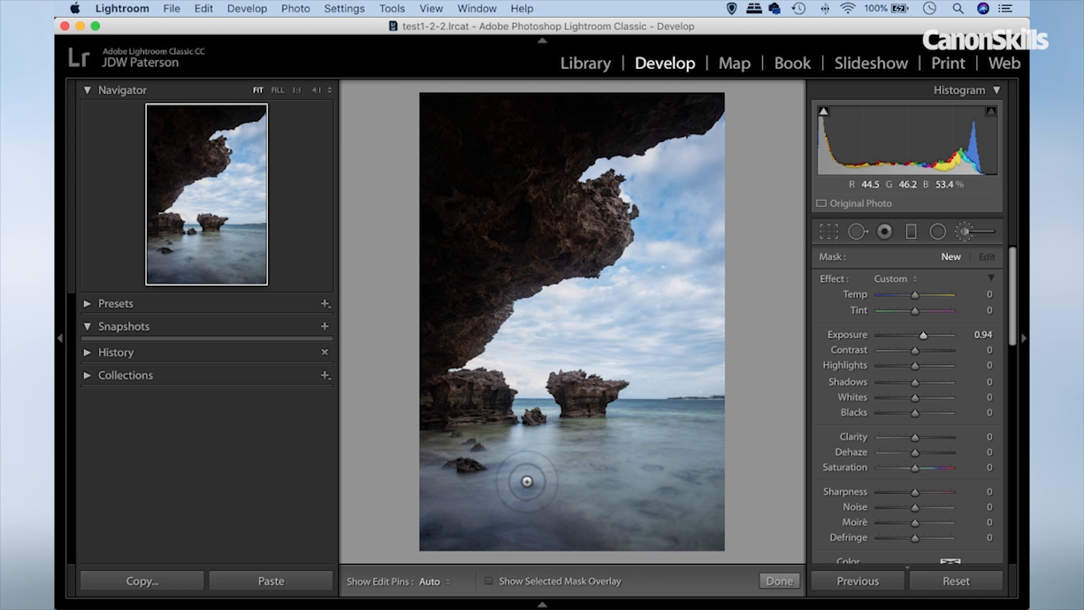
pyautogui.moveTo(709, 104)
pyautogui.mouseDown()
pyautogui.moveTo(640, 123)
pyautogui.moveTo(579, 120)
pyautogui.moveTo(698, 88)
pyautogui.moveTo(681, 111)
pyautogui.moveTo(709, 92)
pyautogui.moveTo(686, 115)
pyautogui.moveTo(587, 152)
pyautogui.moveTo(568, 194)
pyautogui.moveTo(607, 178)
pyautogui.moveTo(620, 207)
pyautogui.moveTo(613, 228)
pyautogui.moveTo(621, 223)
pyautogui.moveTo(608, 244)
pyautogui.moveTo(497, 292)
pyautogui.moveTo(556, 250)
pyautogui.moveTo(422, 381)
pyautogui.moveTo(487, 377)
pyautogui.moveTo(403, 414)
pyautogui.moveTo(434, 391)
pyautogui.moveTo(490, 383)
pyautogui.moveTo(437, 367)
pyautogui.moveTo(427, 241)
pyautogui.moveTo(419, 245)
pyautogui.moveTo(434, 88)
pyautogui.moveTo(527, 93)
pyautogui.moveTo(509, 153)
pyautogui.moveTo(561, 82)
pyautogui.moveTo(563, 157)
pyautogui.moveTo(576, 123)
pyautogui.moveTo(548, 214)
pyautogui.moveTo(581, 218)
pyautogui.moveTo(487, 260)
pyautogui.moveTo(446, 304)
pyautogui.moveTo(494, 177)
pyautogui.moveTo(504, 245)
pyautogui.moveTo(559, 144)
pyautogui.moveTo(457, 218)
pyautogui.moveTo(473, 128)
pyautogui.moveTo(470, 146)
pyautogui.moveTo(492, 150)
pyautogui.moveTo(442, 137)
pyautogui.moveTo(474, 109)
pyautogui.mouseUp()
pyautogui.press('h')
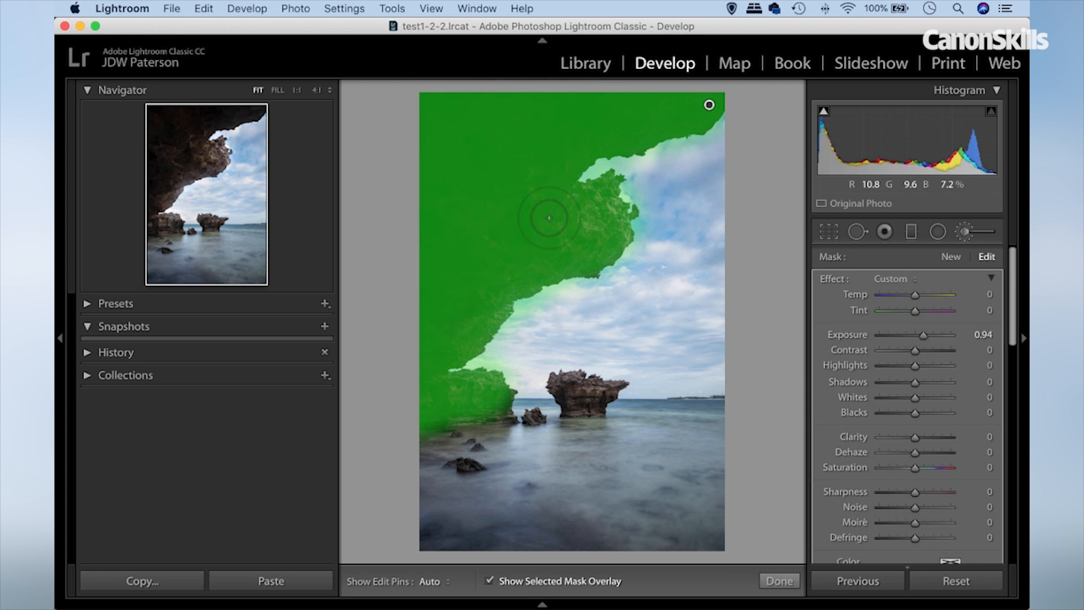
pyautogui.press('o')
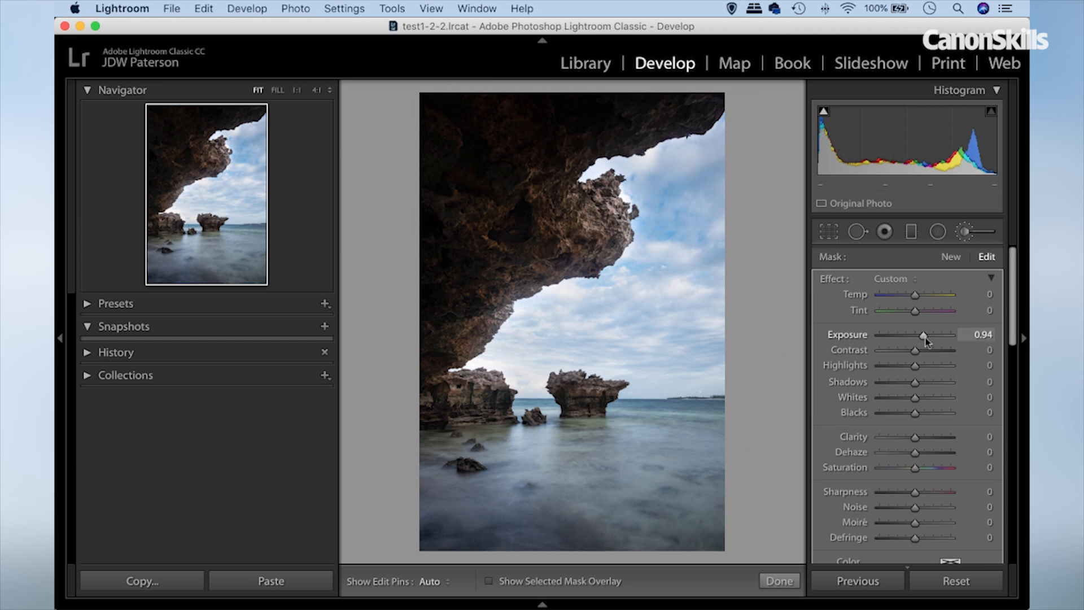
# Set the rock mask's Exposure to 1.31 and Shadows to 15.
pyautogui.moveTo(925, 336); pyautogui.dragTo(934, 337)
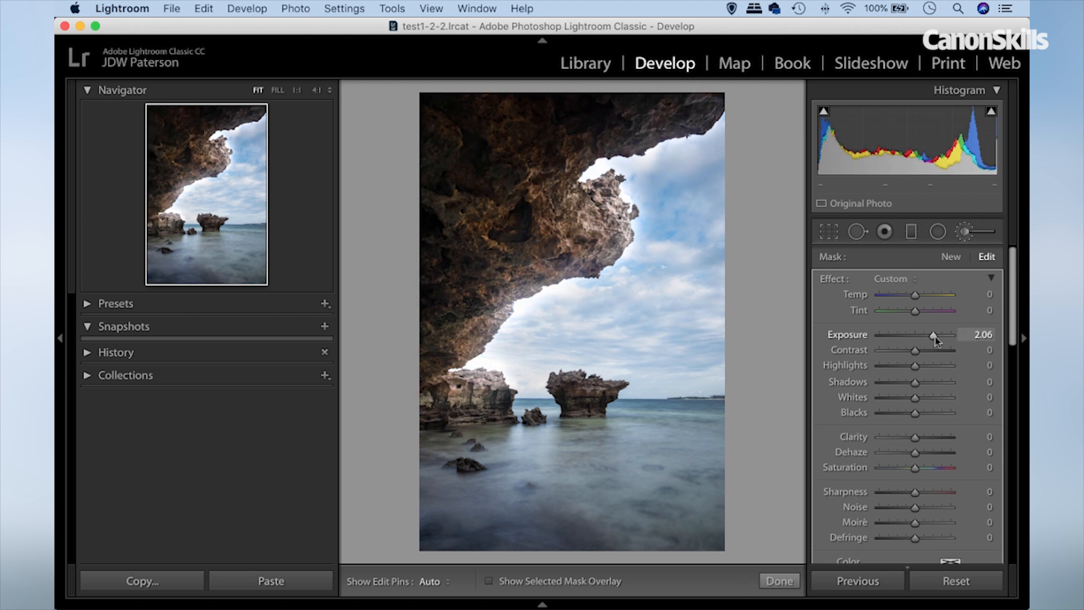
pyautogui.moveTo(934, 337); pyautogui.dragTo(927, 339)
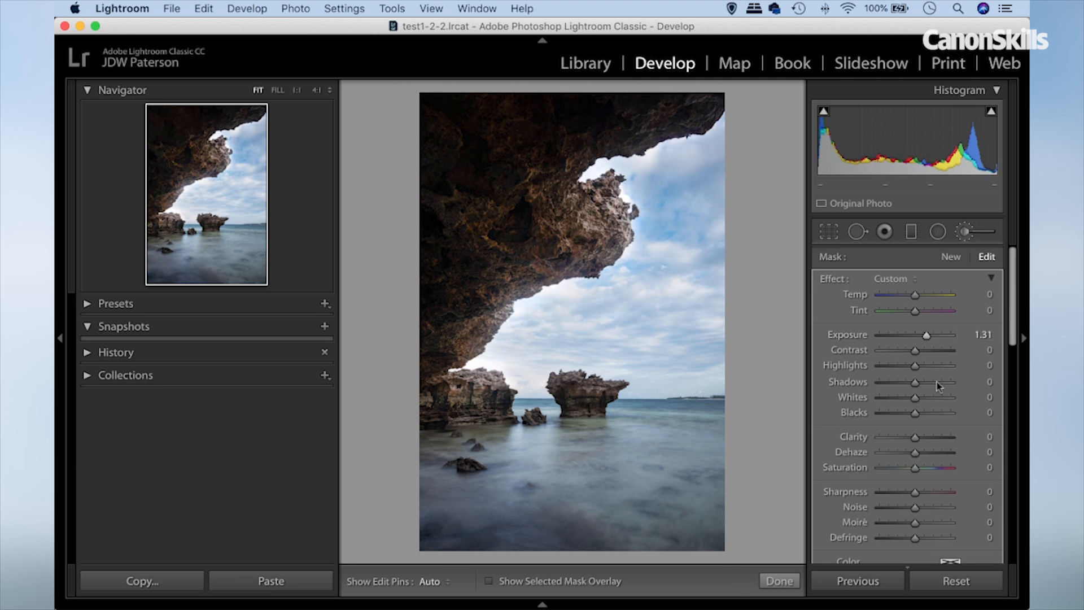
pyautogui.moveTo(915, 384); pyautogui.dragTo(921, 385)
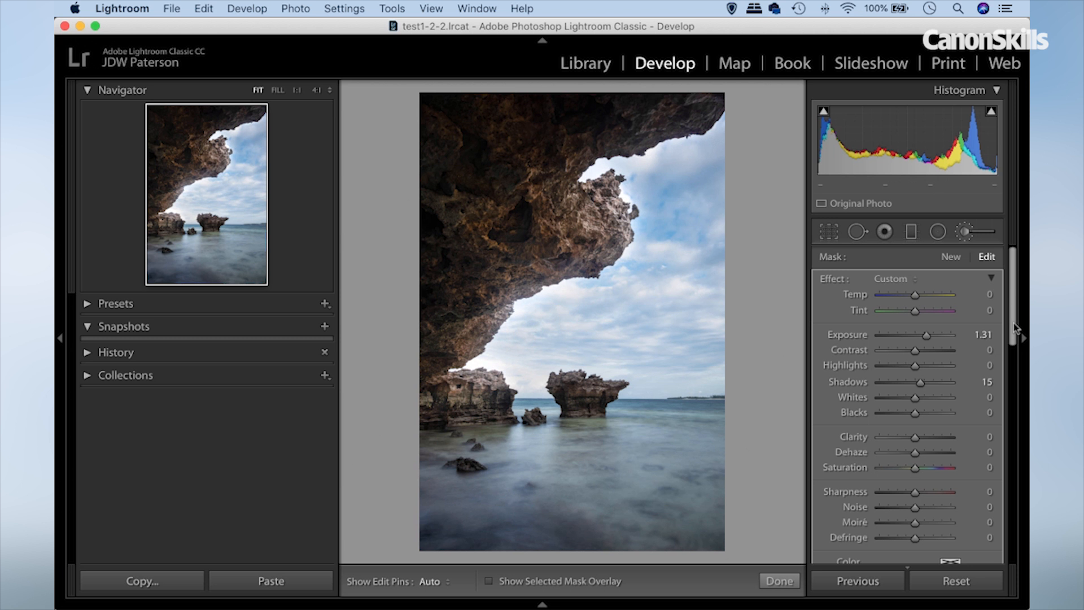
# Set the rock adjustment's Range Mask to Luminance and display the luminance mask.
pyautogui.moveTo(1015, 327); pyautogui.dragTo(1012, 408)
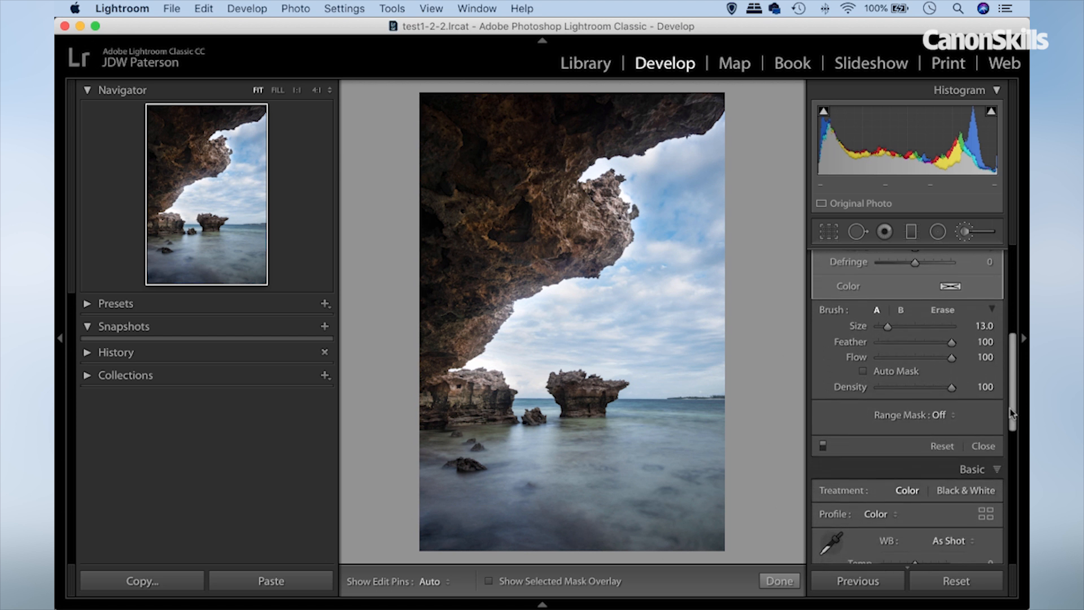
pyautogui.click(953, 415)
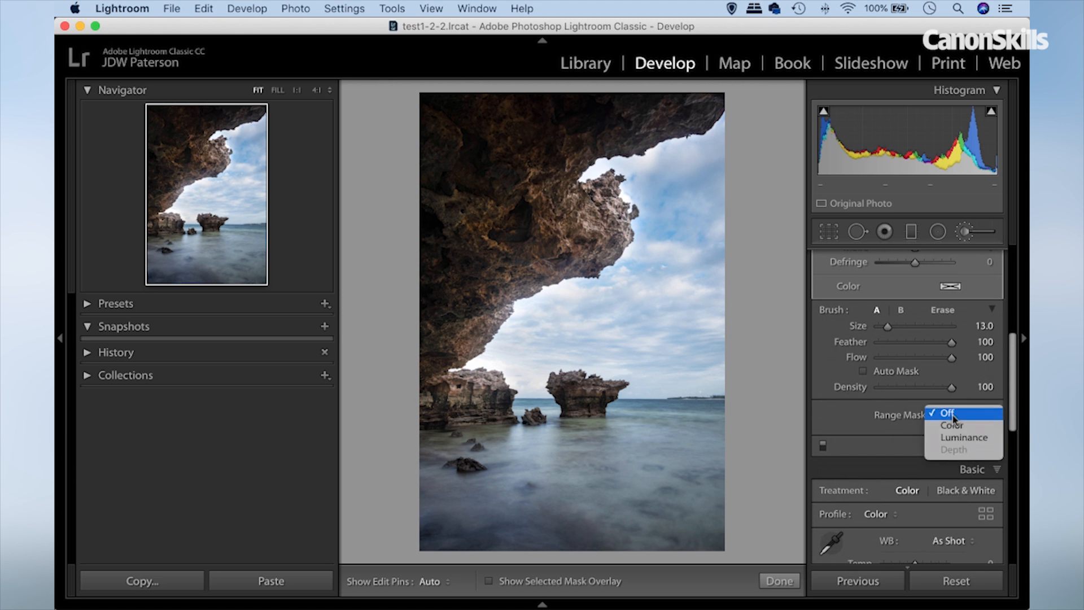
pyautogui.click(958, 439)
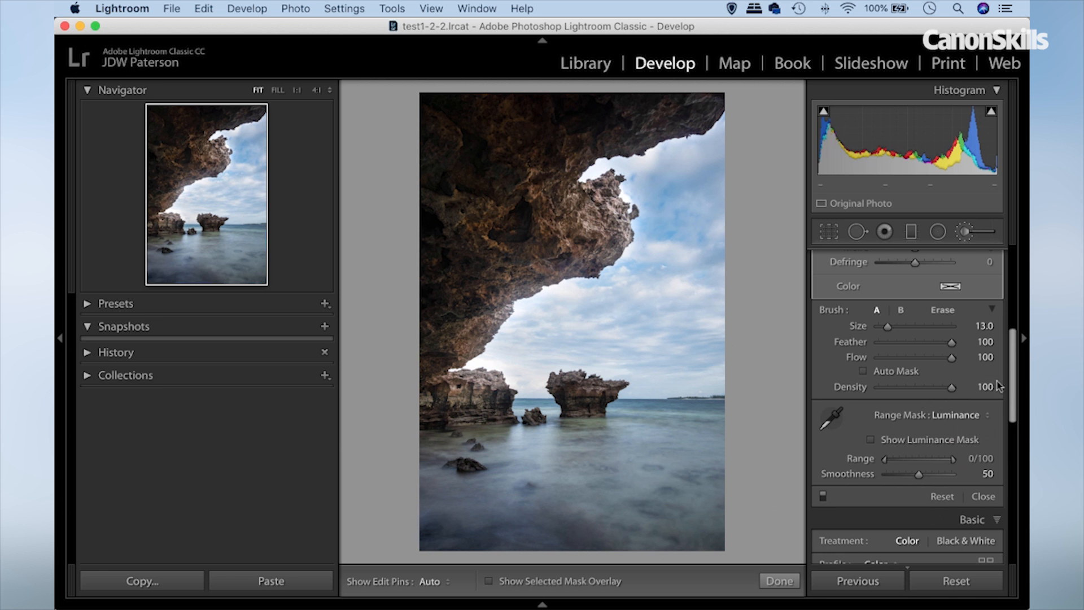
pyautogui.click(872, 439)
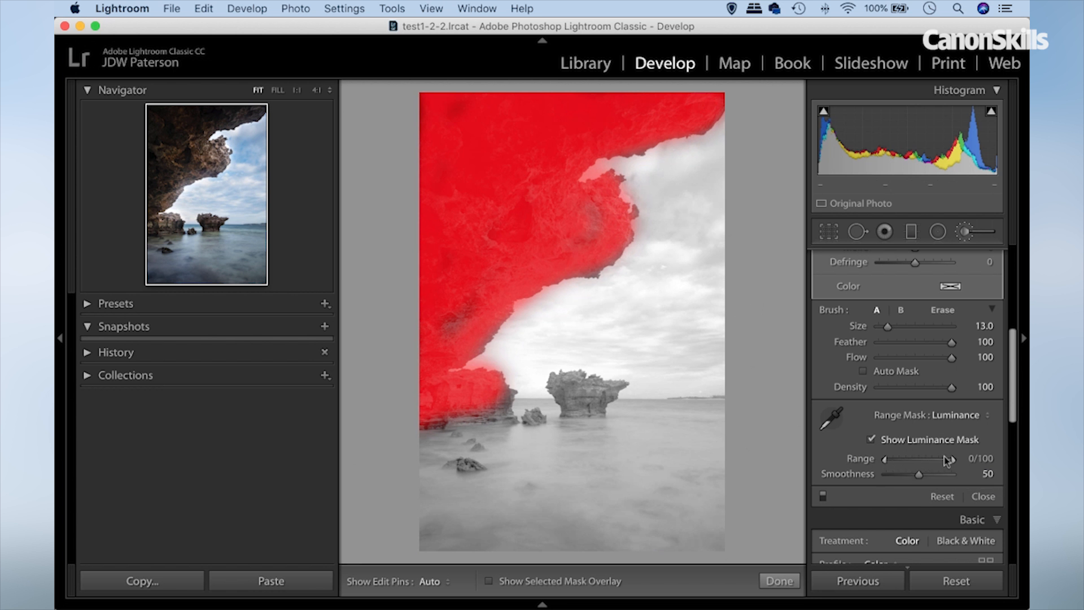
# Limit the rock adjustment's luminance Range to 0/65 with Smoothness 32, and hide the luminance mask.
pyautogui.moveTo(952, 462); pyautogui.dragTo(930, 464)
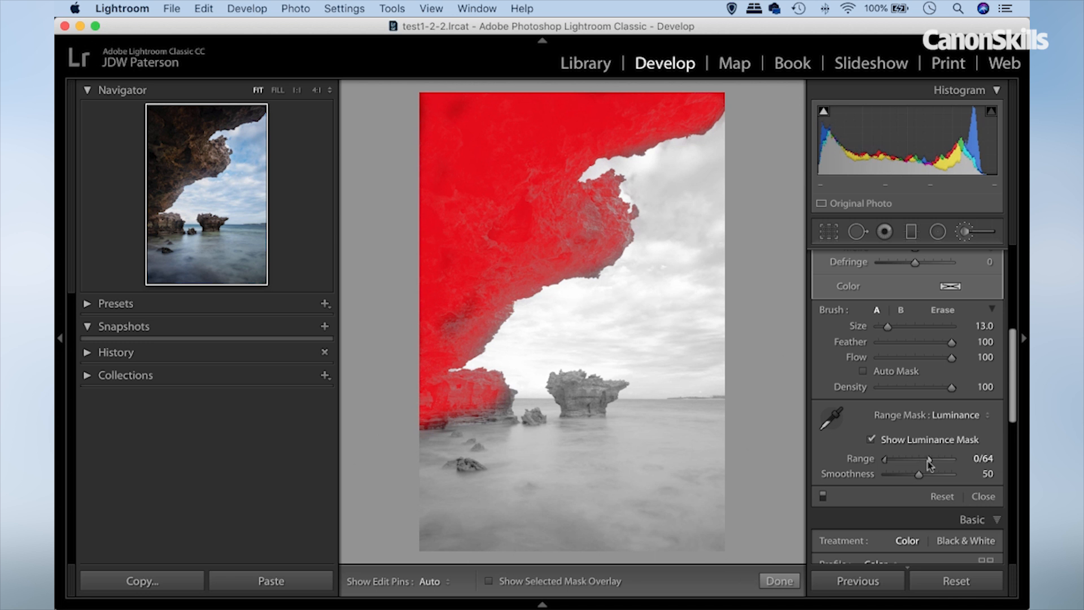
pyautogui.click(872, 439)
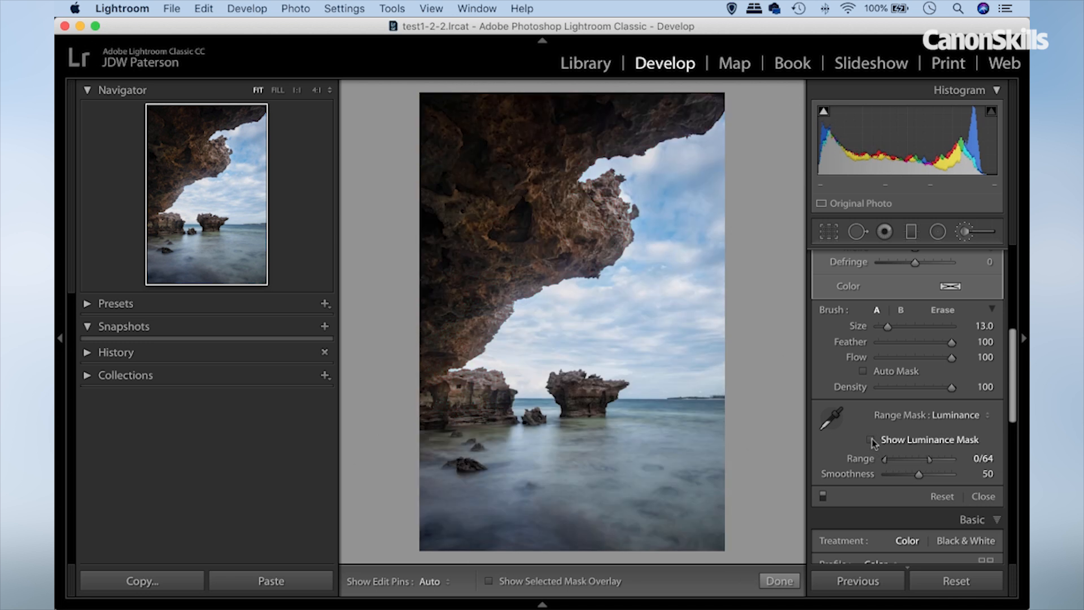
pyautogui.moveTo(961, 462); pyautogui.dragTo(926, 465)
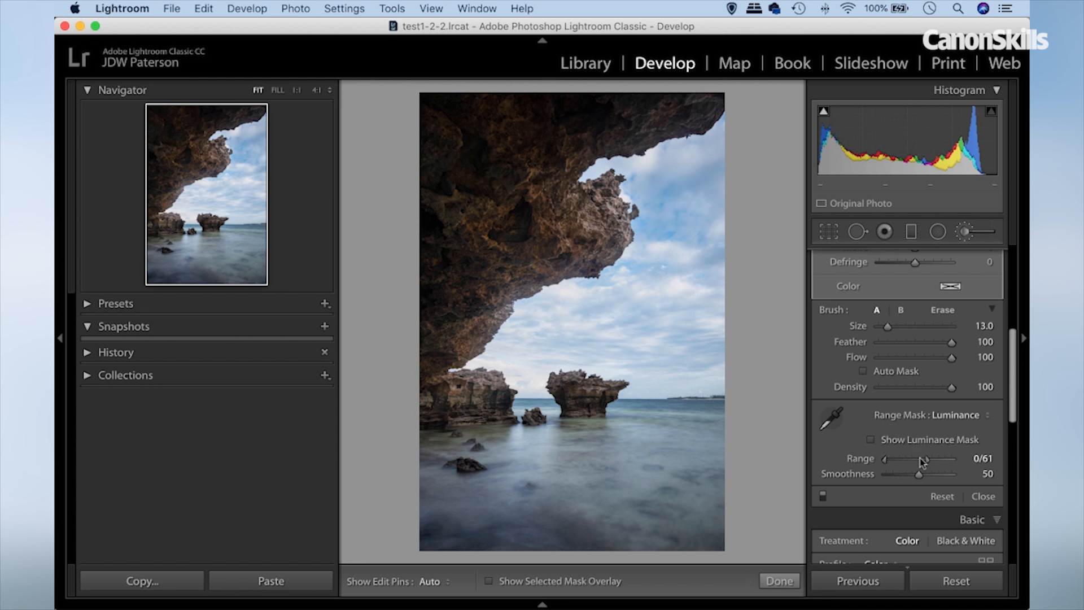
pyautogui.press('alt')
pyautogui.moveTo(926, 460)
pyautogui.mouseDown()
pyautogui.moveTo(953, 459)
pyautogui.moveTo(893, 473)
pyautogui.moveTo(919, 475)
pyautogui.moveTo(906, 477)
pyautogui.mouseUp()
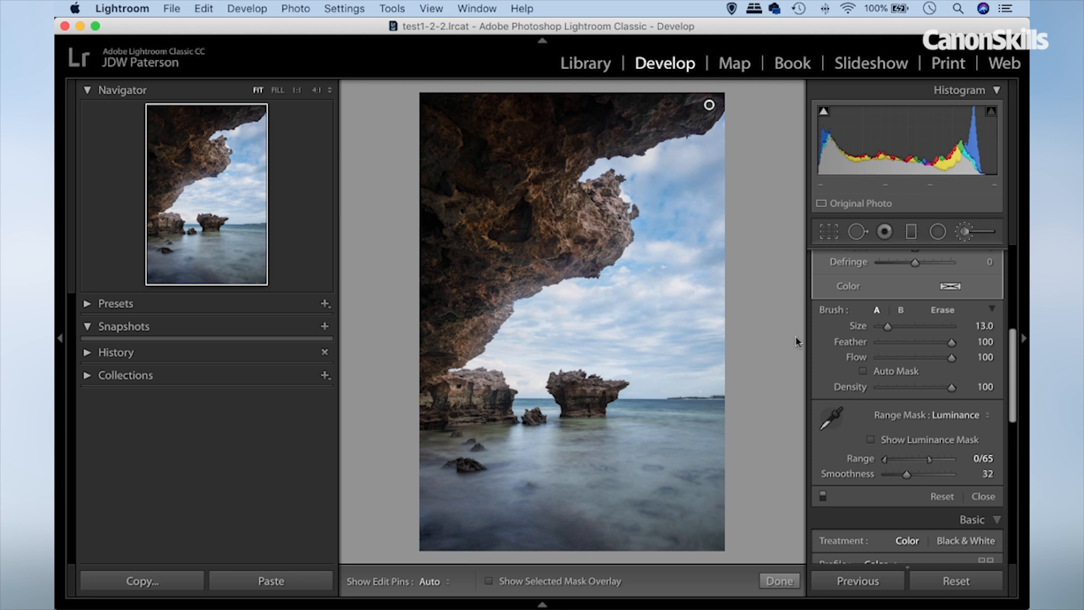
# Paint a new Adjustment Brush mask with Exposure 0.94 over the isolated rock in the sea, with its mask overlay shown.
pyautogui.scroll(1, 876, 361)
pyautogui.scroll(5, 880, 345)
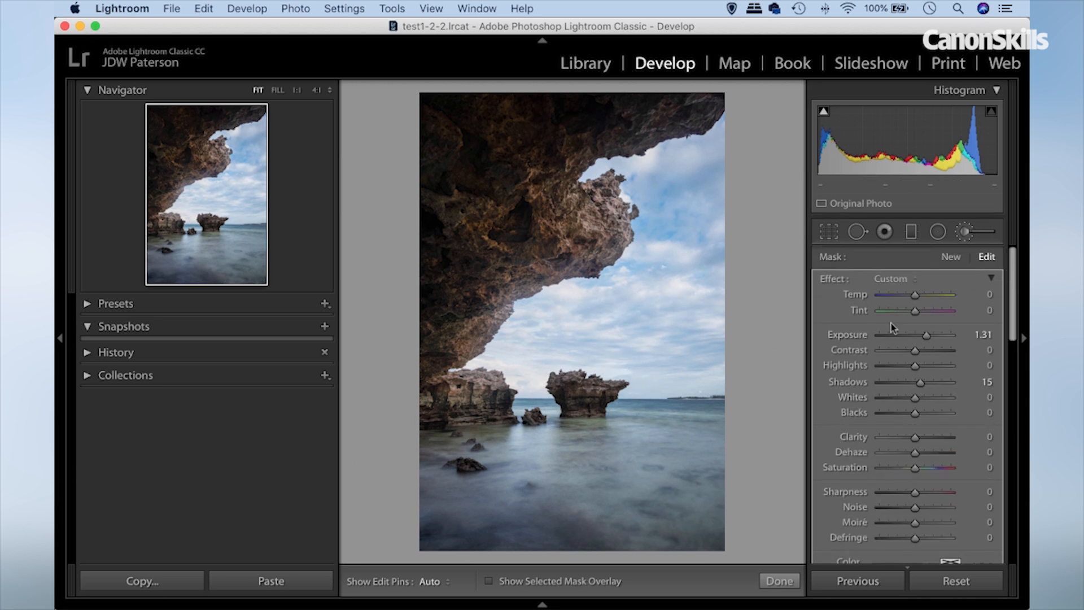
pyautogui.click(949, 257)
pyautogui.press('h')
pyautogui.press('h')
pyautogui.press('o')
pyautogui.press('h')
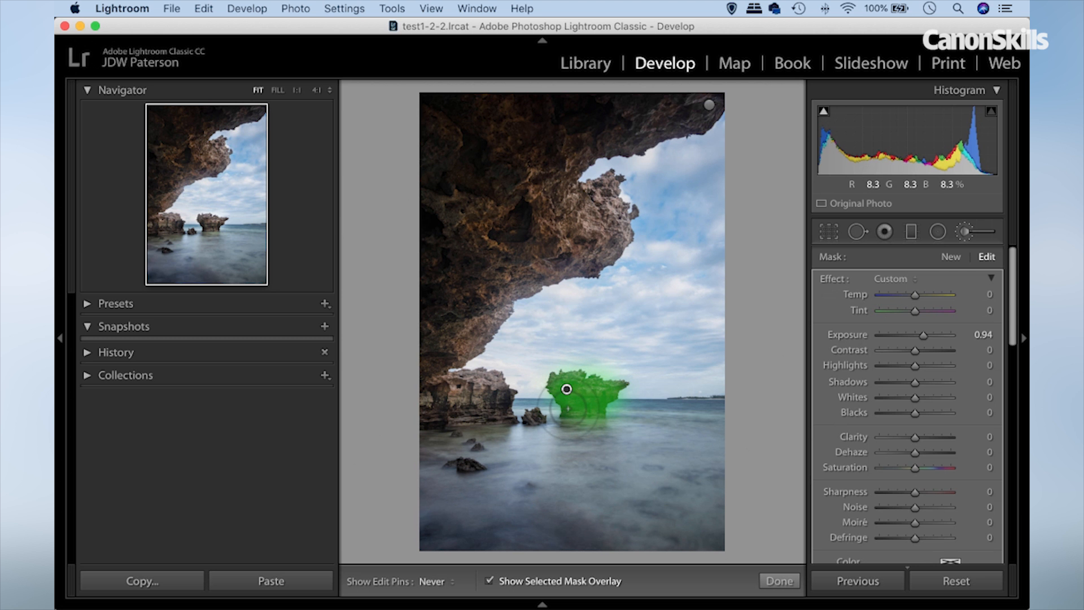
pyautogui.press('h')
# Set the isolated rock adjustment's Range Mask to Luminance with Range 0/46 and Smoothness 29.
pyautogui.scroll(-2, 903, 444)
pyautogui.scroll(-6, 903, 444)
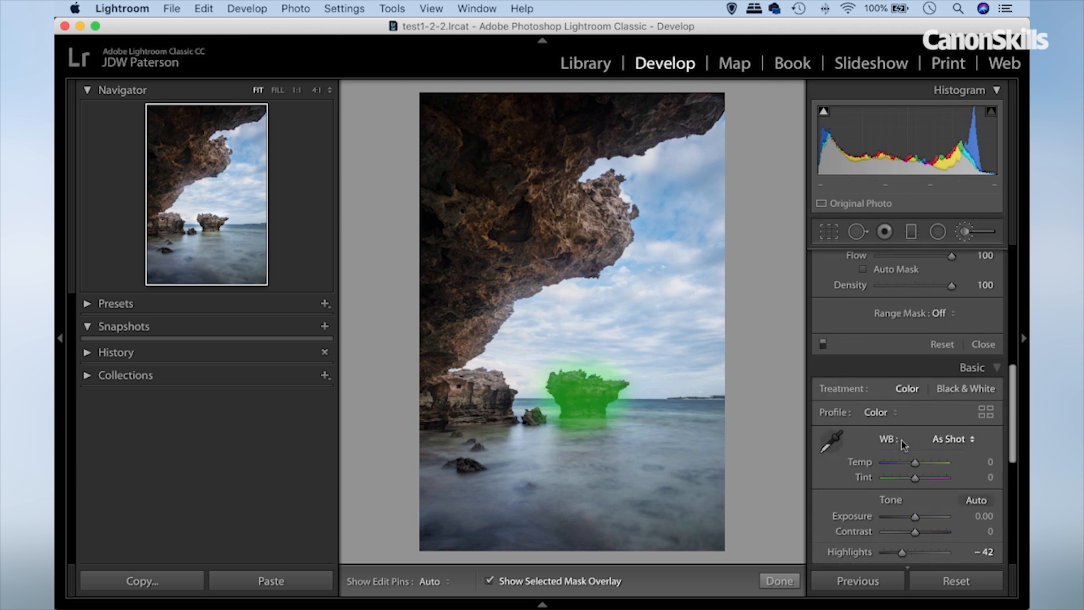
pyautogui.click(944, 316)
pyautogui.click(955, 339)
pyautogui.press('alt')
pyautogui.moveTo(954, 359); pyautogui.dragTo(906, 379)
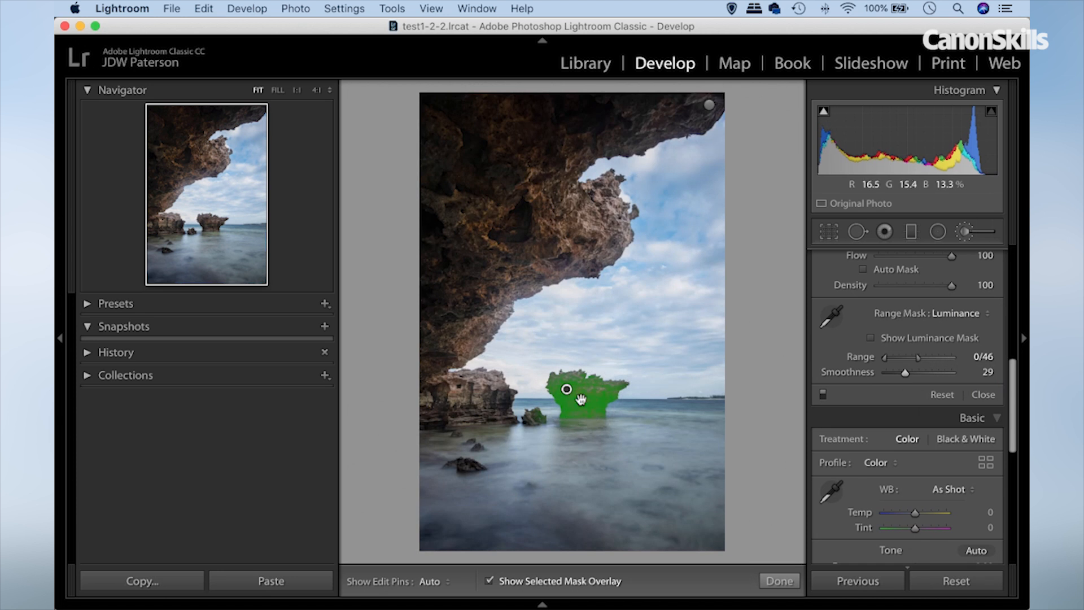
# Hide the mask overlay, set the isolated rock adjustment's Exposure to 0.97 and Clarity to 38, and finish brush editing.
pyautogui.click(277, 90)
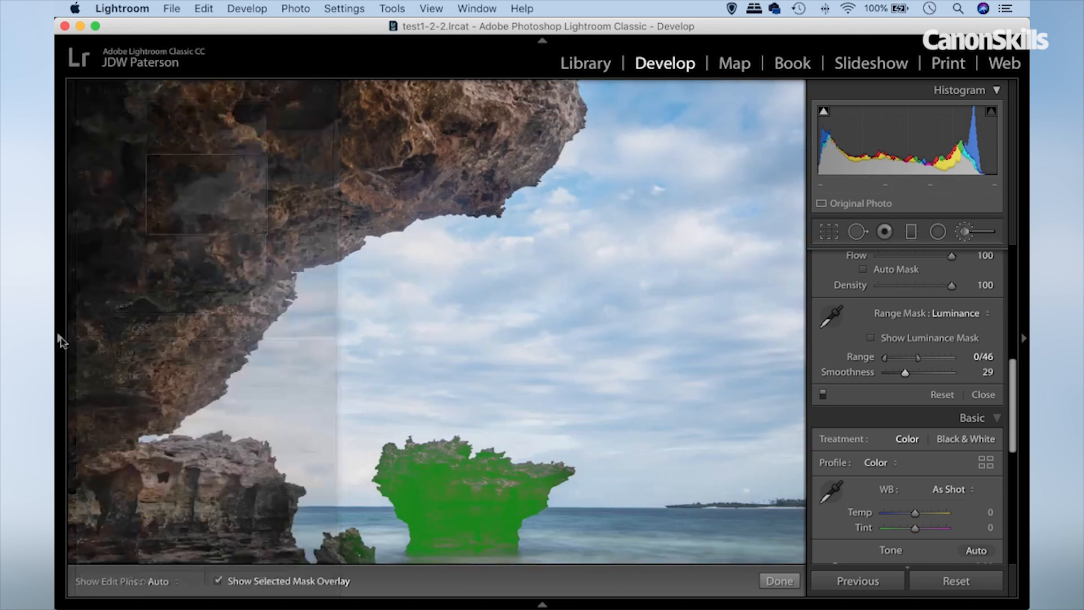
pyautogui.click(60, 337)
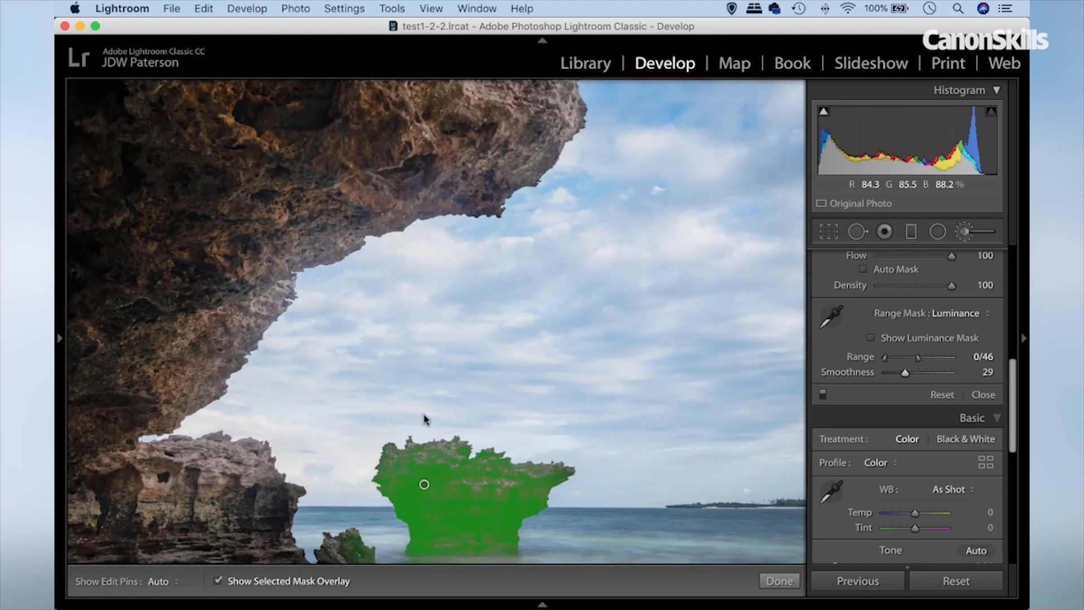
pyautogui.moveTo(455, 421); pyautogui.dragTo(476, 295)
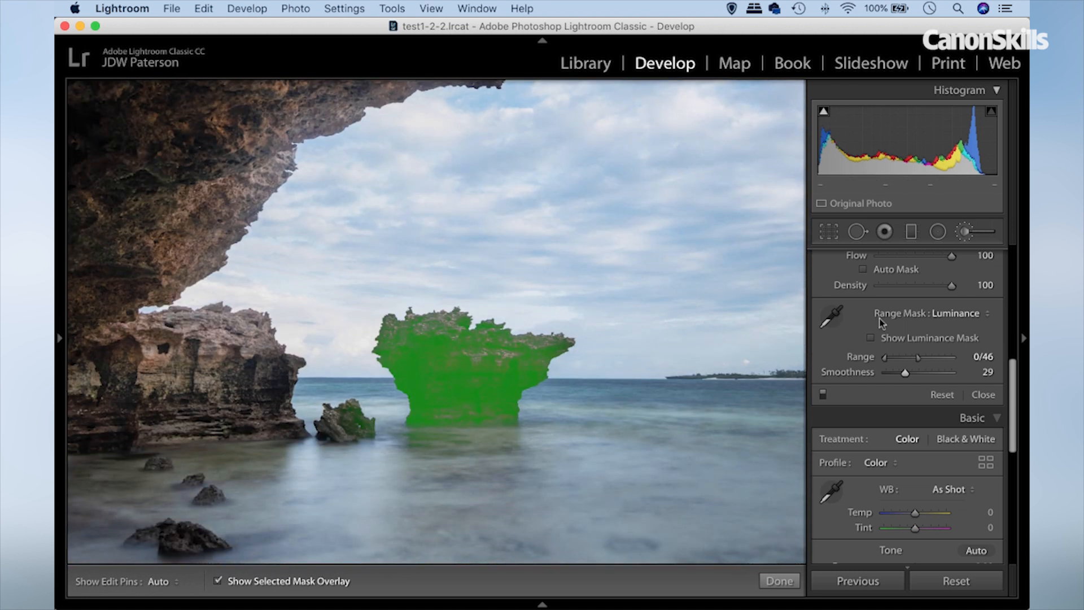
pyautogui.press('o')
pyautogui.scroll(2, 920, 337)
pyautogui.scroll(10, 921, 337)
pyautogui.moveTo(923, 335); pyautogui.dragTo(922, 336)
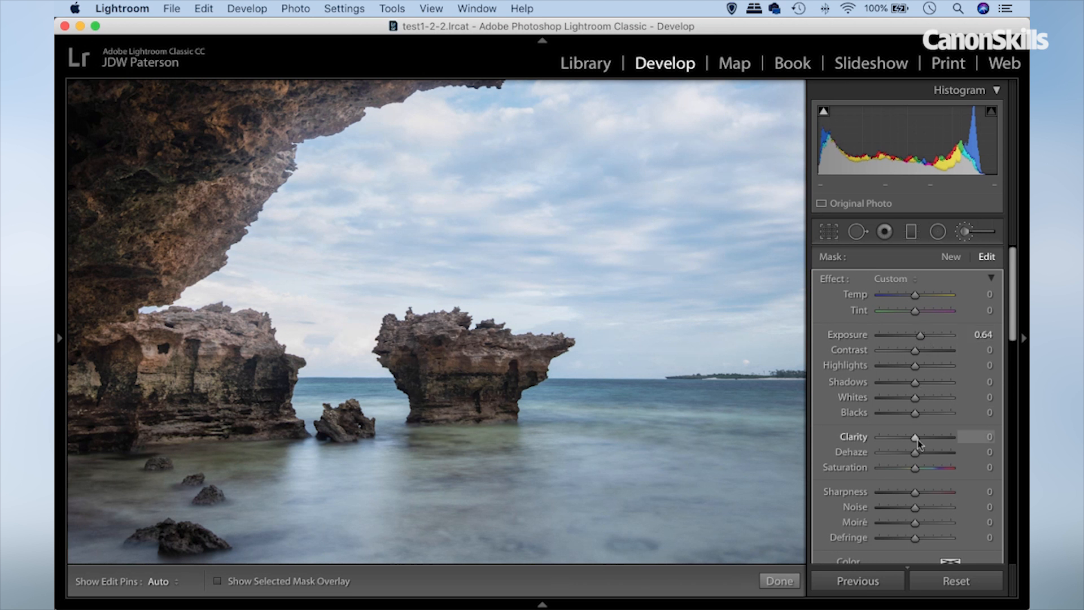
pyautogui.moveTo(930, 440); pyautogui.dragTo(929, 440)
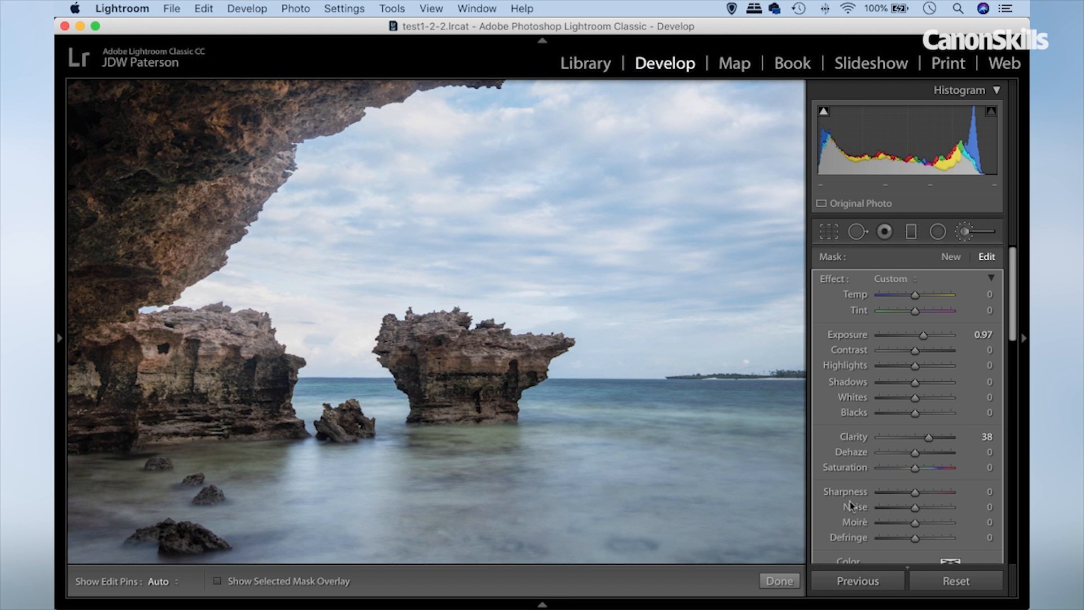
pyautogui.click(779, 581)
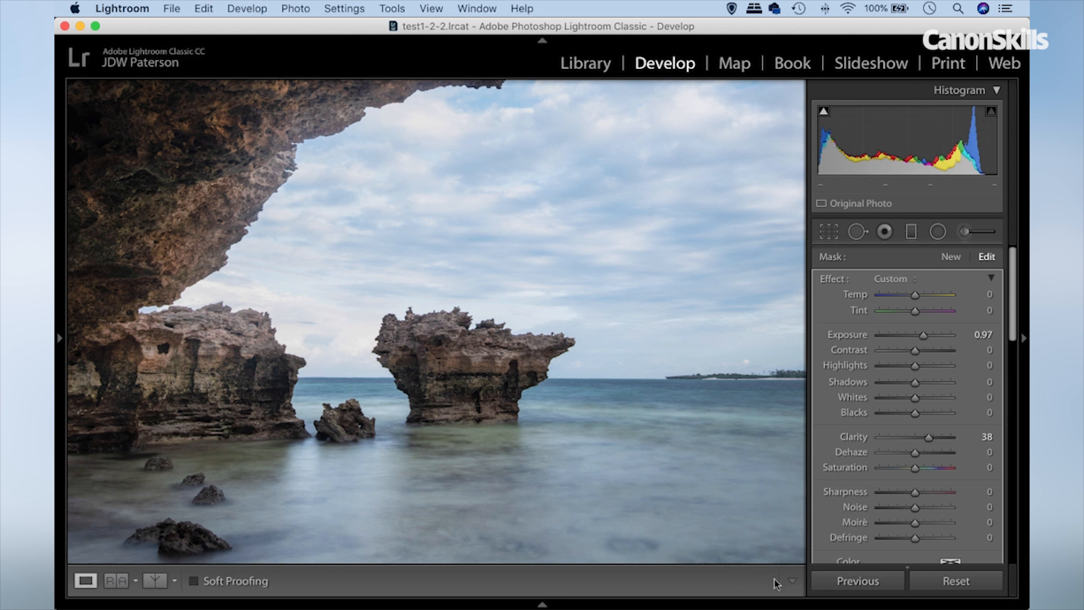
# Paint a new brush mask with Exposure −0.91 over the bright sky below the overhanging rock, and reduce its effect to Exposure −0.37.
pyautogui.click(60, 337)
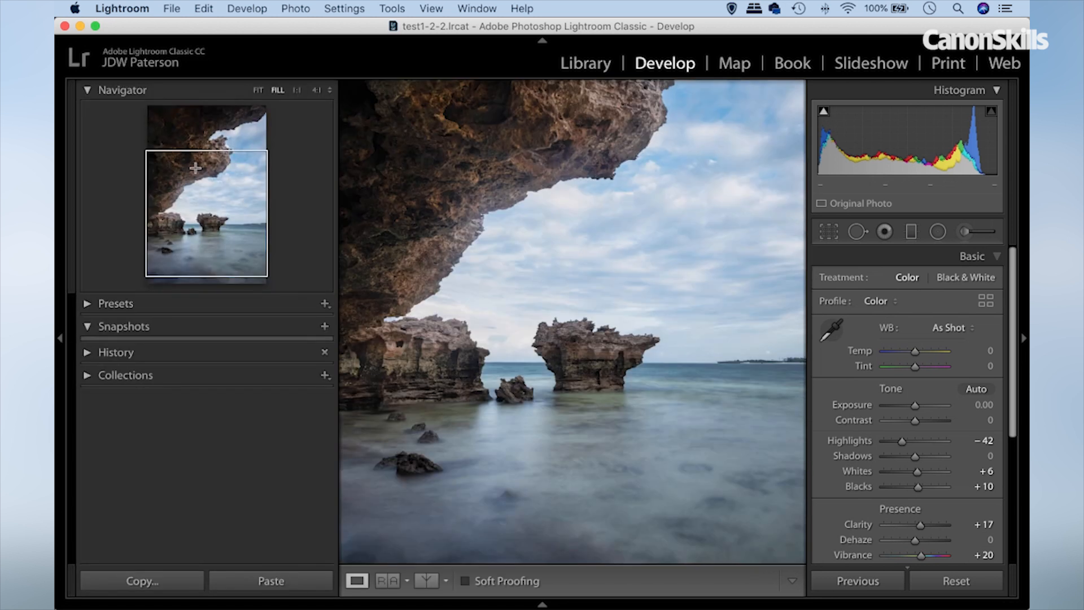
pyautogui.click(257, 89)
pyautogui.click(59, 329)
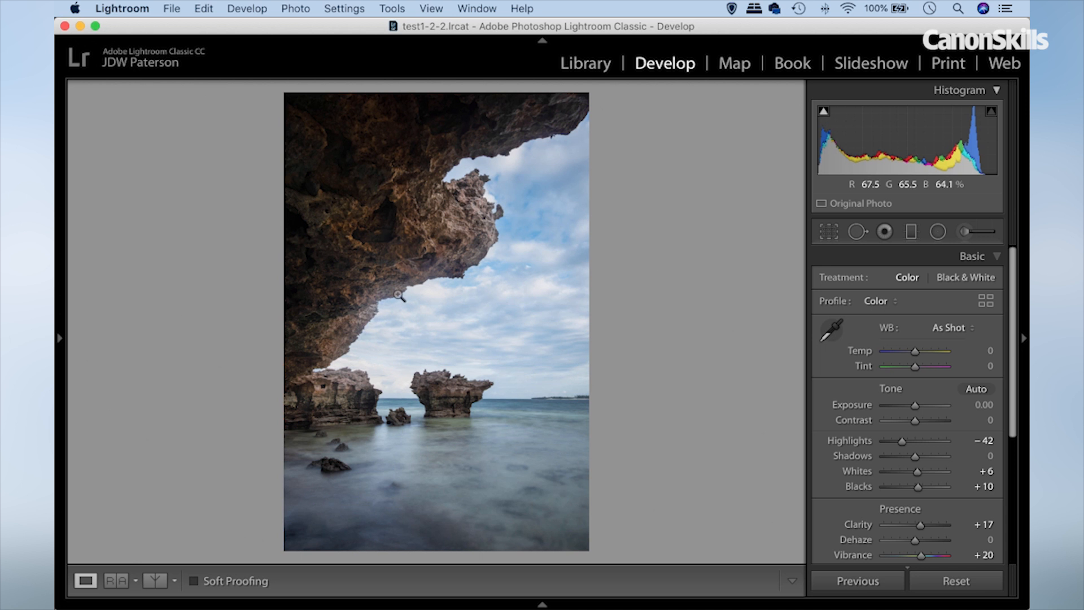
pyautogui.click(963, 233)
pyautogui.moveTo(924, 336); pyautogui.dragTo(907, 337)
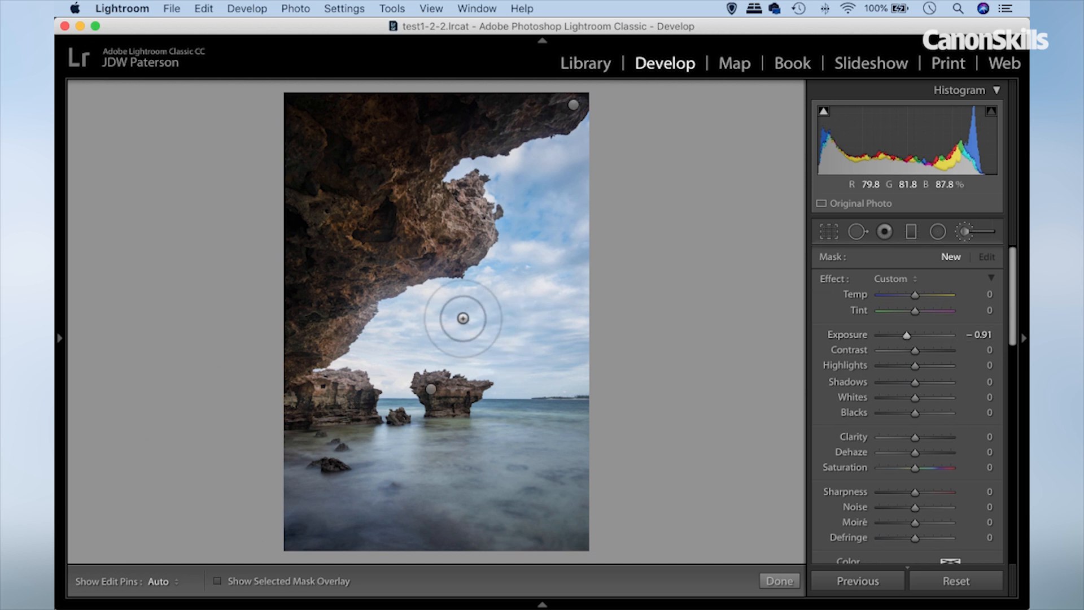
pyautogui.moveTo(398, 305)
pyautogui.mouseDown()
pyautogui.moveTo(359, 336)
pyautogui.moveTo(421, 302)
pyautogui.moveTo(460, 261)
pyautogui.moveTo(399, 303)
pyautogui.moveTo(363, 339)
pyautogui.moveTo(366, 354)
pyautogui.mouseUp()
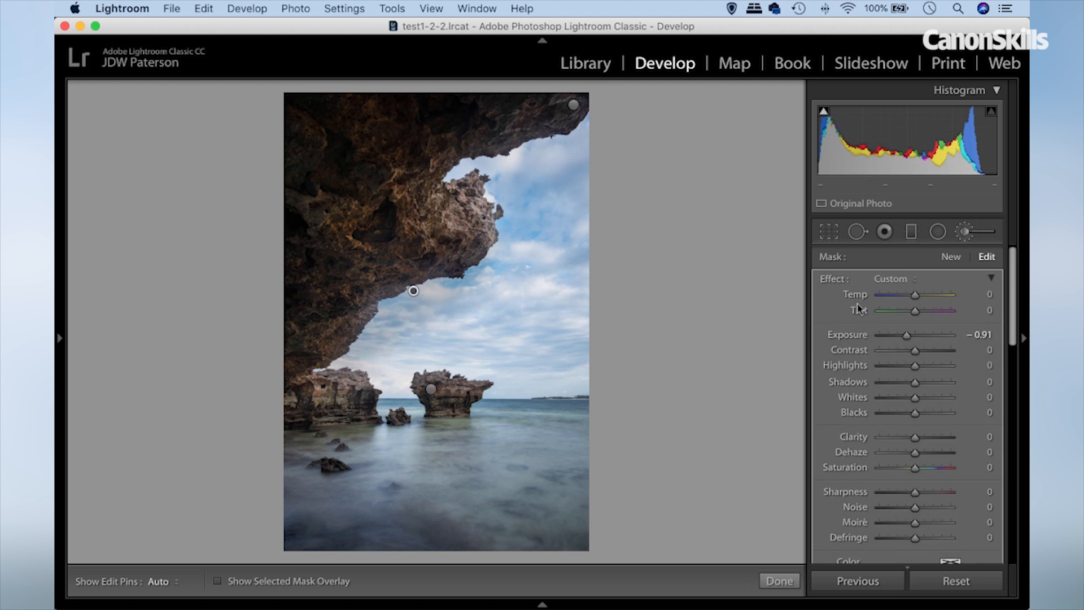
pyautogui.click(910, 336)
pyautogui.moveTo(910, 337); pyautogui.dragTo(913, 337)
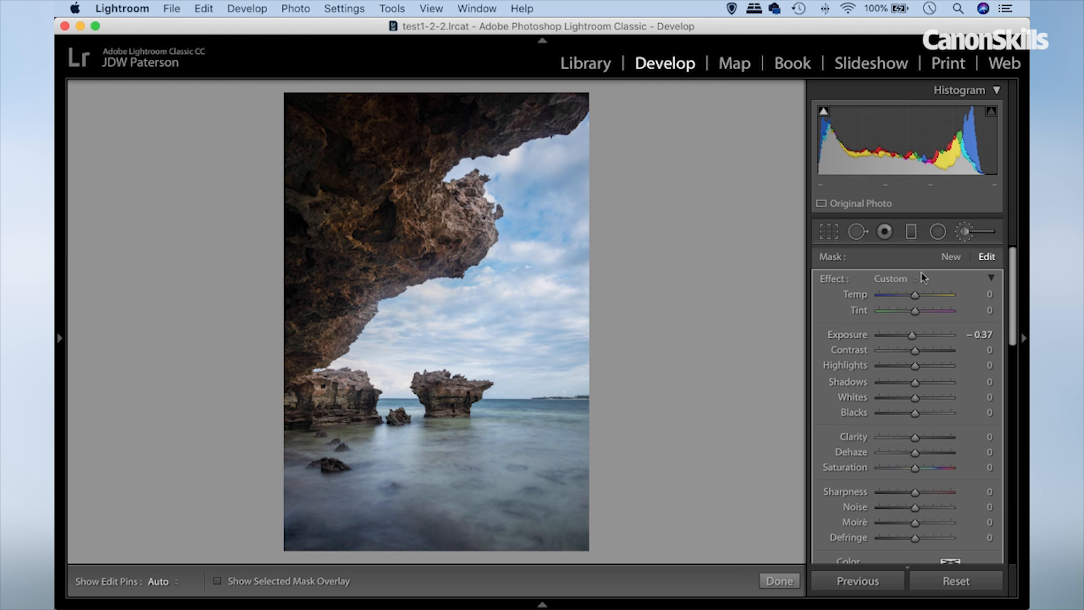
# Paint a new brush mask with Exposure 0.93 over the sea, set its Exposure to 0.37, and finish brush editing.
pyautogui.click(951, 257)
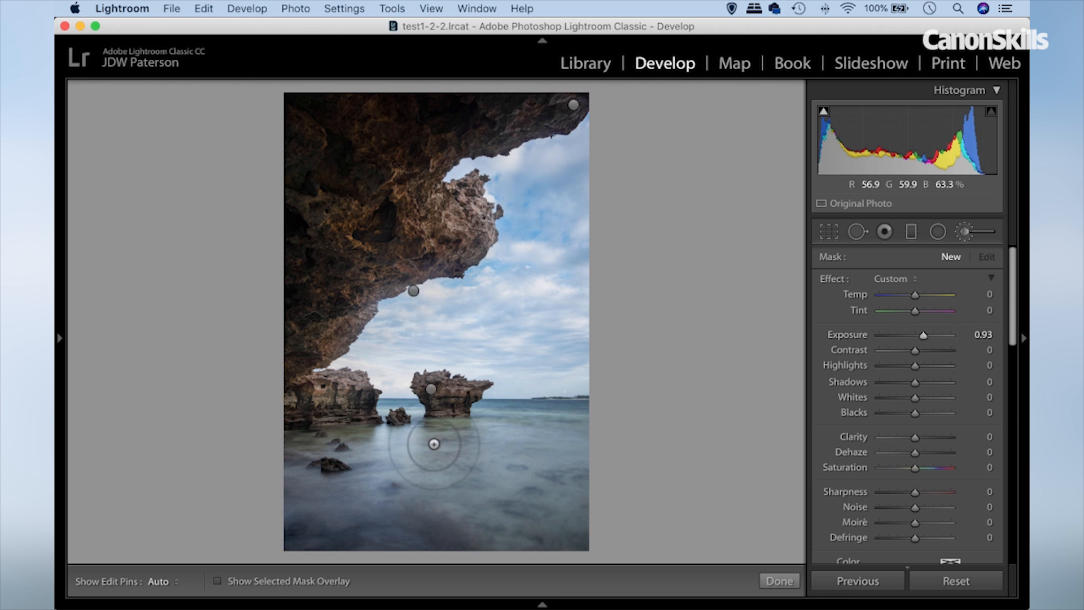
pyautogui.press('h')
pyautogui.moveTo(382, 452)
pyautogui.mouseDown()
pyautogui.moveTo(416, 474)
pyautogui.moveTo(478, 463)
pyautogui.moveTo(515, 426)
pyautogui.moveTo(492, 462)
pyautogui.moveTo(428, 483)
pyautogui.moveTo(371, 442)
pyautogui.moveTo(366, 477)
pyautogui.moveTo(384, 501)
pyautogui.moveTo(457, 498)
pyautogui.moveTo(490, 478)
pyautogui.moveTo(505, 444)
pyautogui.moveTo(497, 416)
pyautogui.mouseUp()
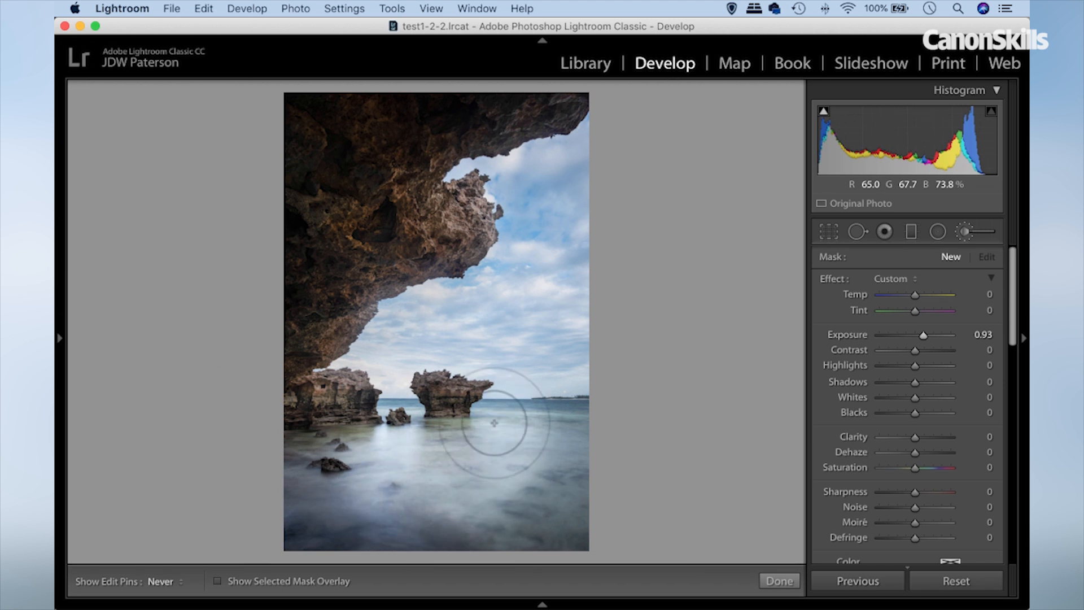
pyautogui.press('h')
pyautogui.moveTo(924, 335); pyautogui.dragTo(920, 337)
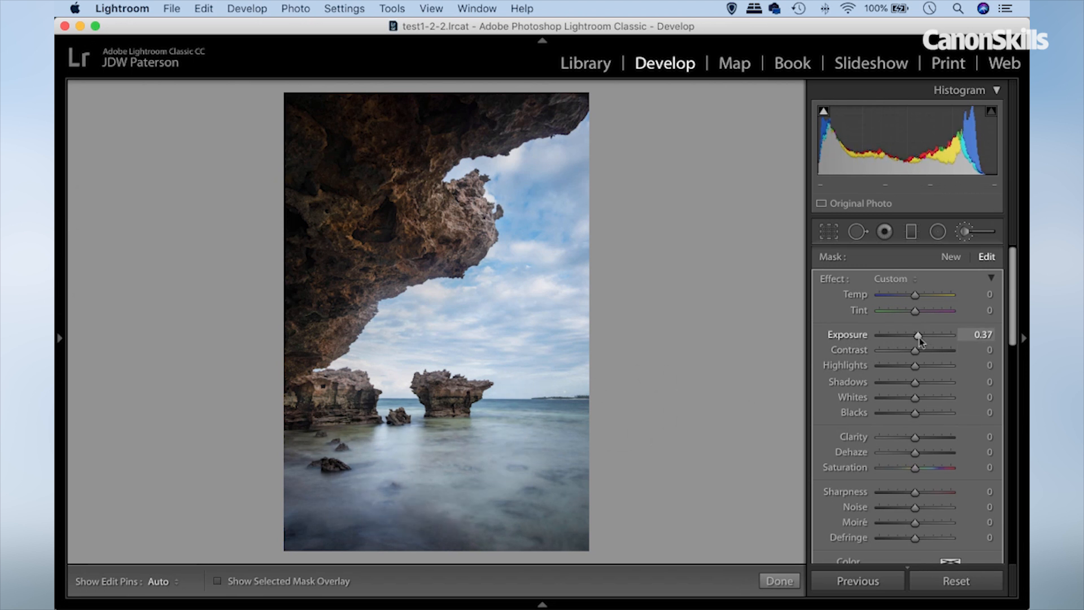
pyautogui.click(774, 580)
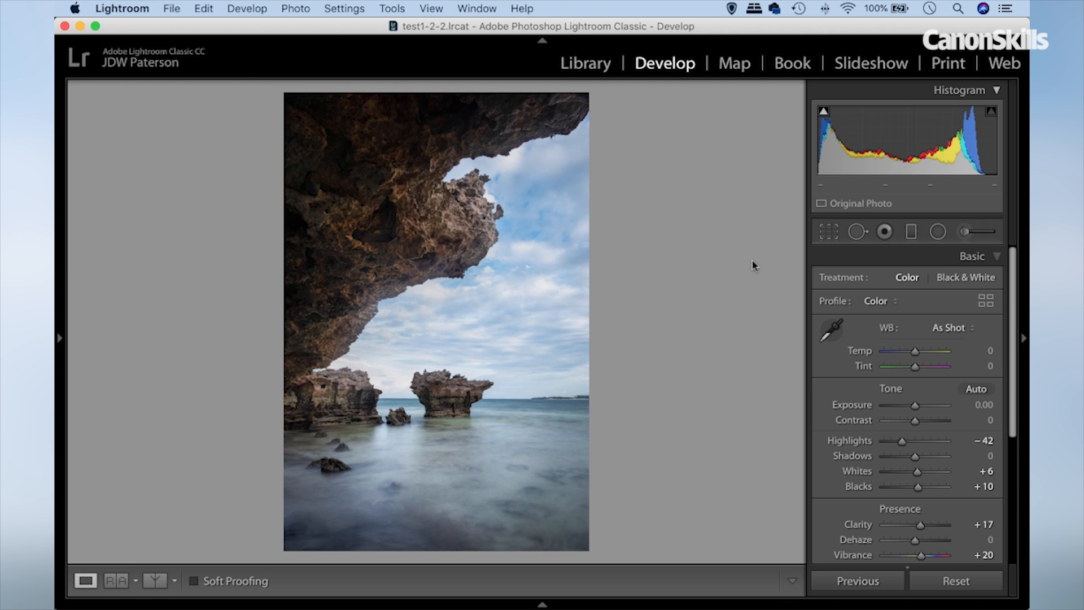
# Sharpen the whole photo with an Amount of 47, judging the effect on the isolated rock.
pyautogui.click(60, 339)
pyautogui.click(295, 90)
pyautogui.moveTo(493, 384); pyautogui.dragTo(588, 361)
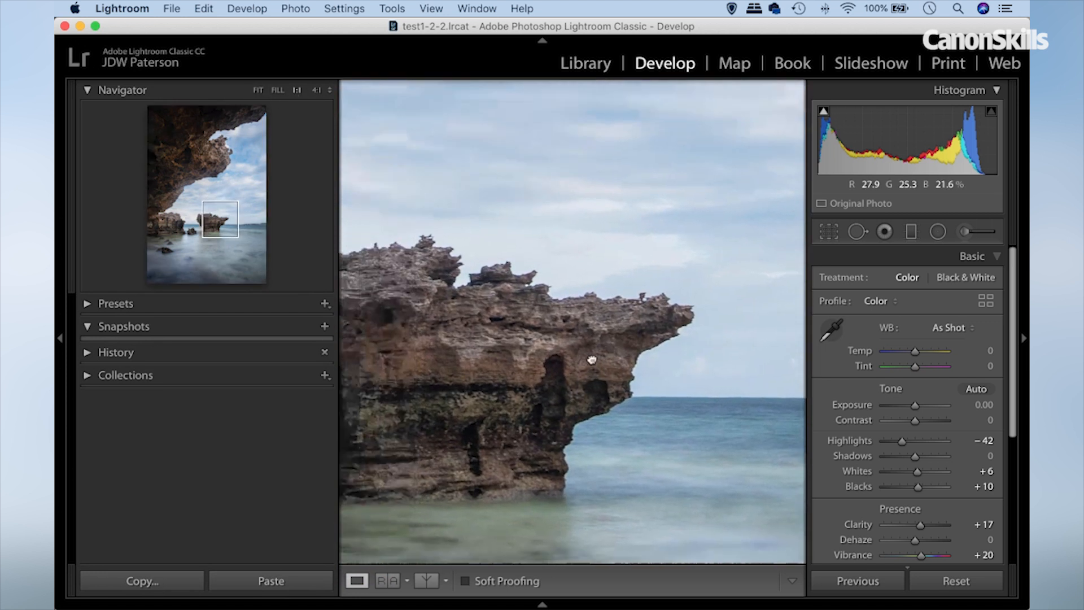
pyautogui.moveTo(516, 354); pyautogui.dragTo(525, 320)
pyautogui.moveTo(1014, 305); pyautogui.dragTo(1013, 448)
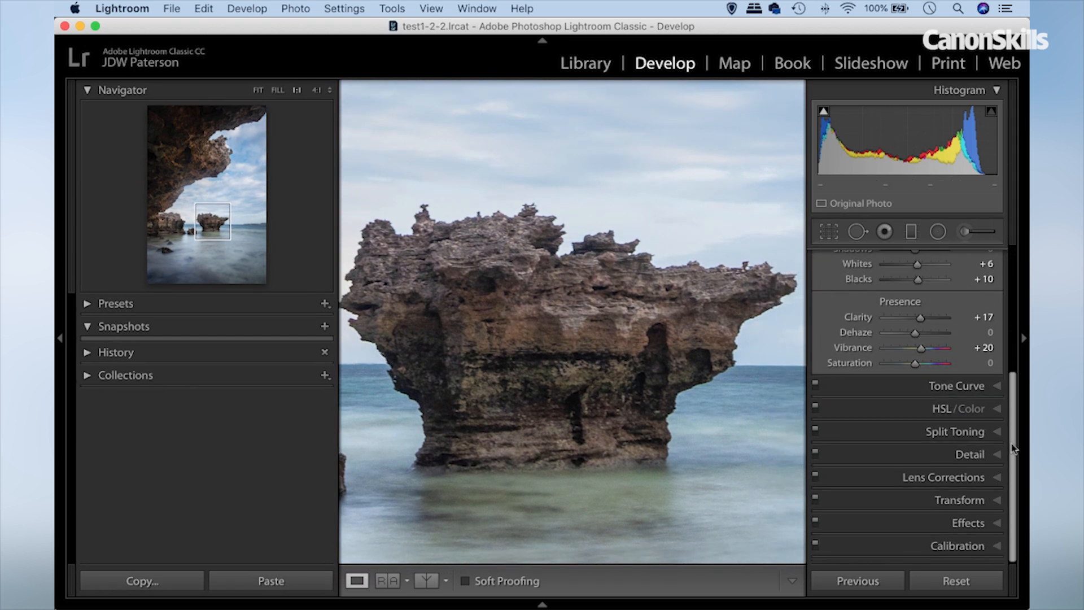
pyautogui.click(970, 454)
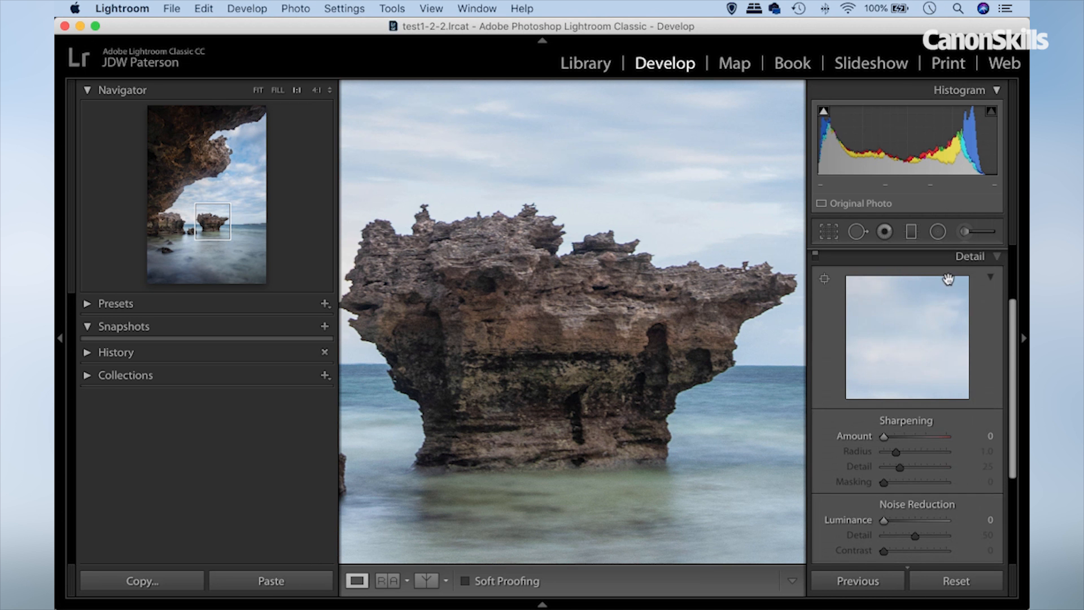
pyautogui.moveTo(885, 438); pyautogui.dragTo(904, 444)
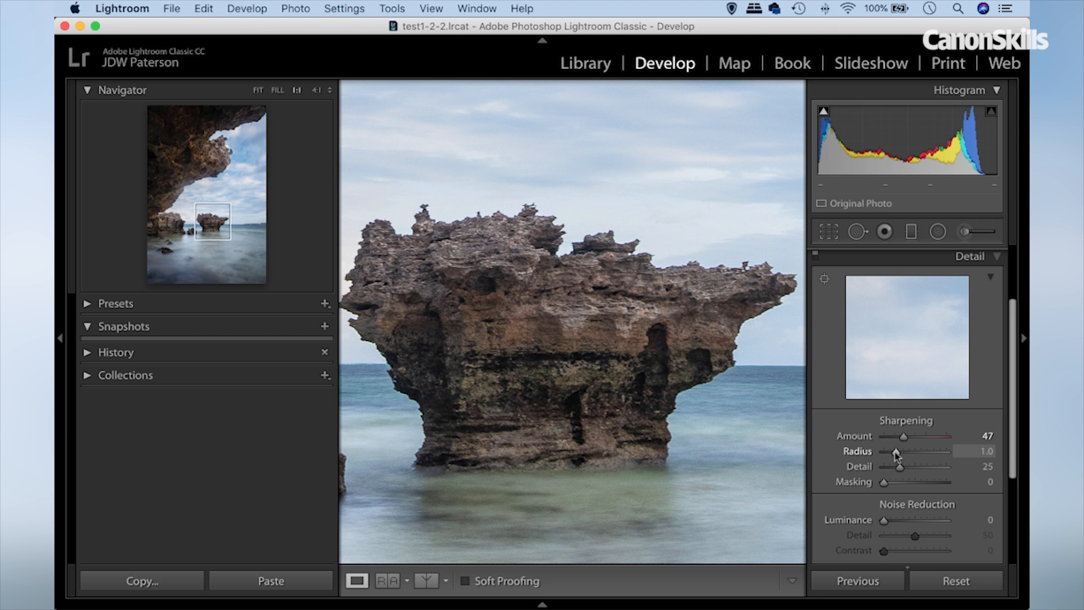
# Set the Sharpening Radius to 0.8 using the edge preview, and raise the Amount to 72.
pyautogui.moveTo(896, 452); pyautogui.dragTo(916, 457)
pyautogui.press('alt')
pyautogui.moveTo(916, 454); pyautogui.dragTo(932, 458)
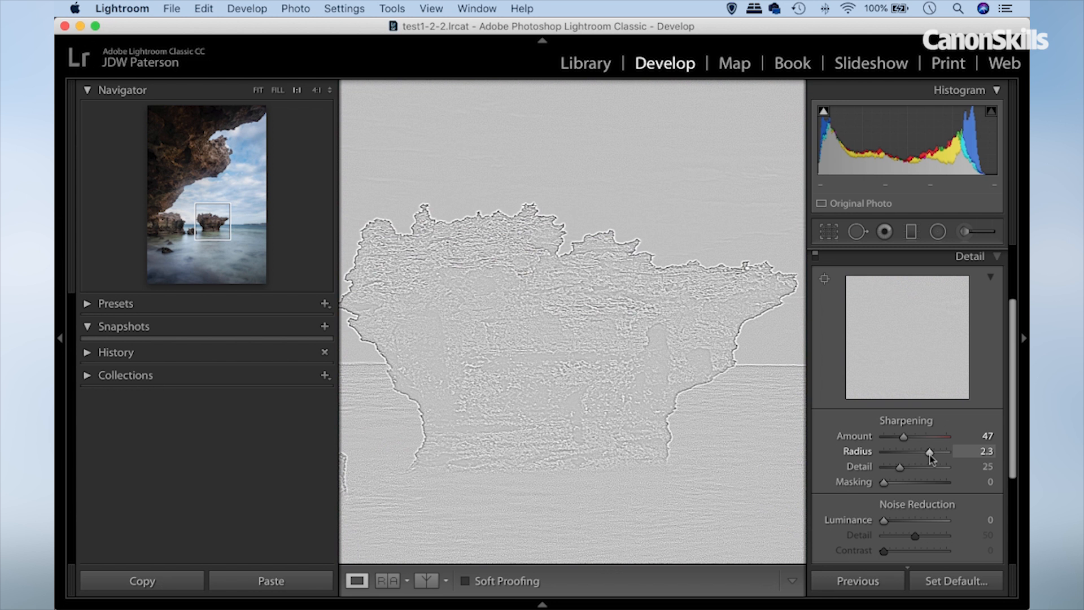
pyautogui.moveTo(932, 458); pyautogui.dragTo(859, 460)
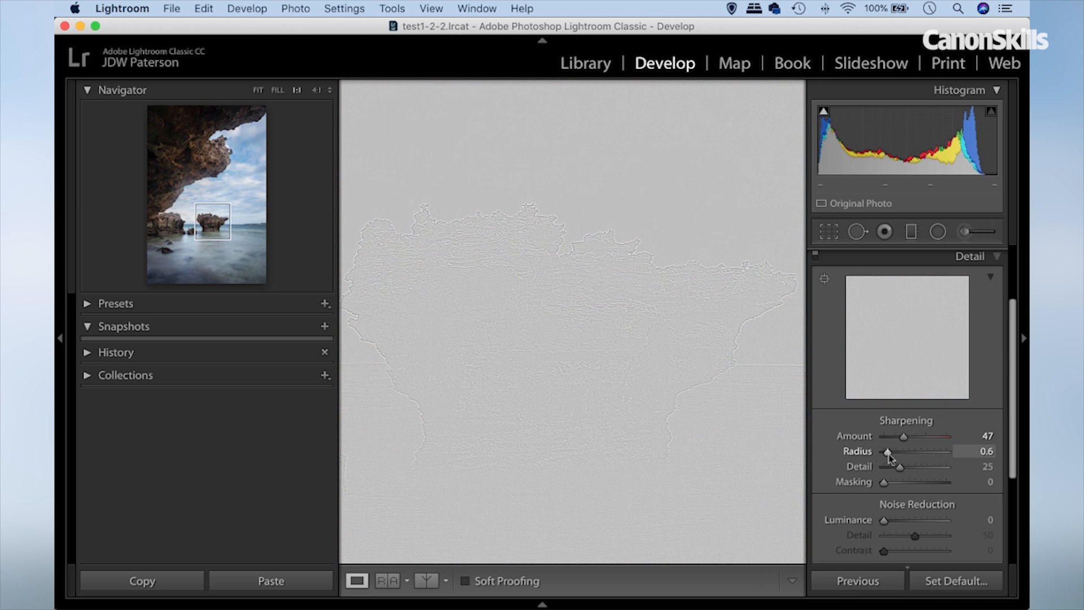
pyautogui.moveTo(889, 454); pyautogui.dragTo(892, 454)
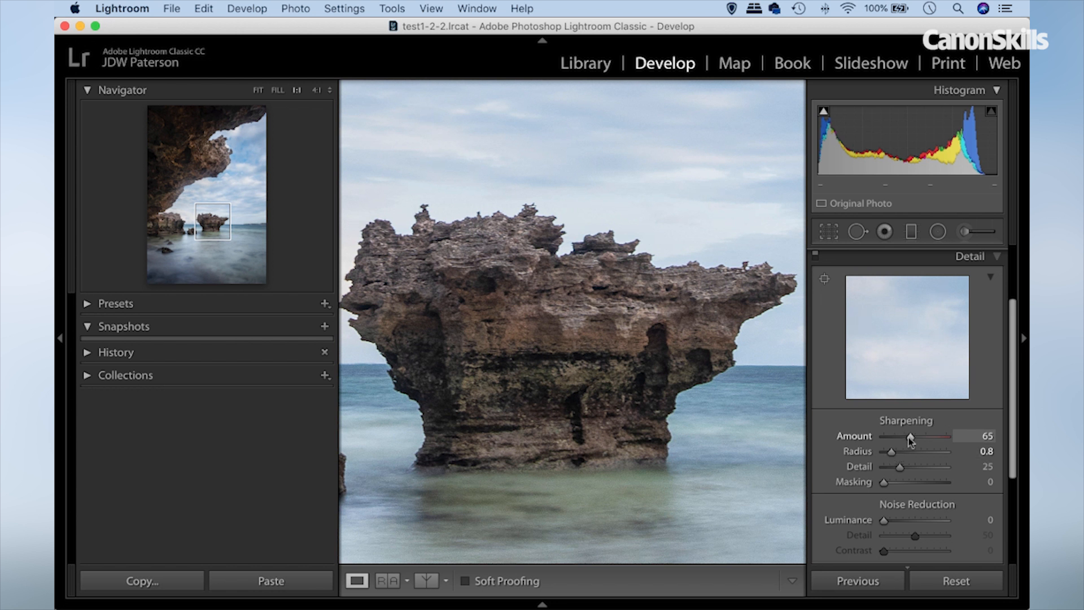
pyautogui.moveTo(913, 440); pyautogui.dragTo(916, 440)
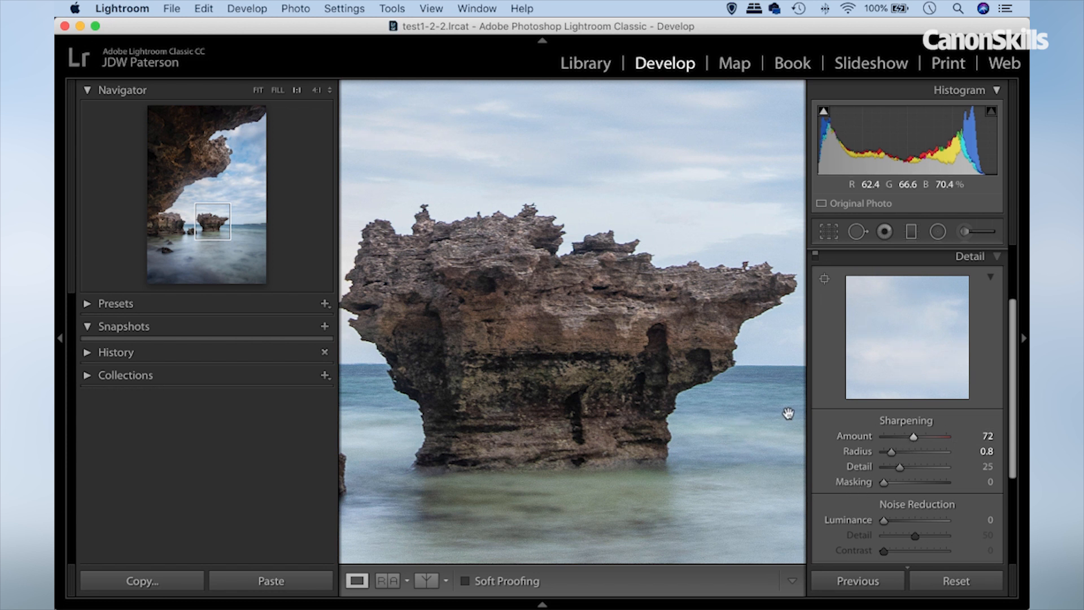
# Set the Sharpening Masking to 41 using the black-and-white mask preview of the whole photo.
pyautogui.click(257, 90)
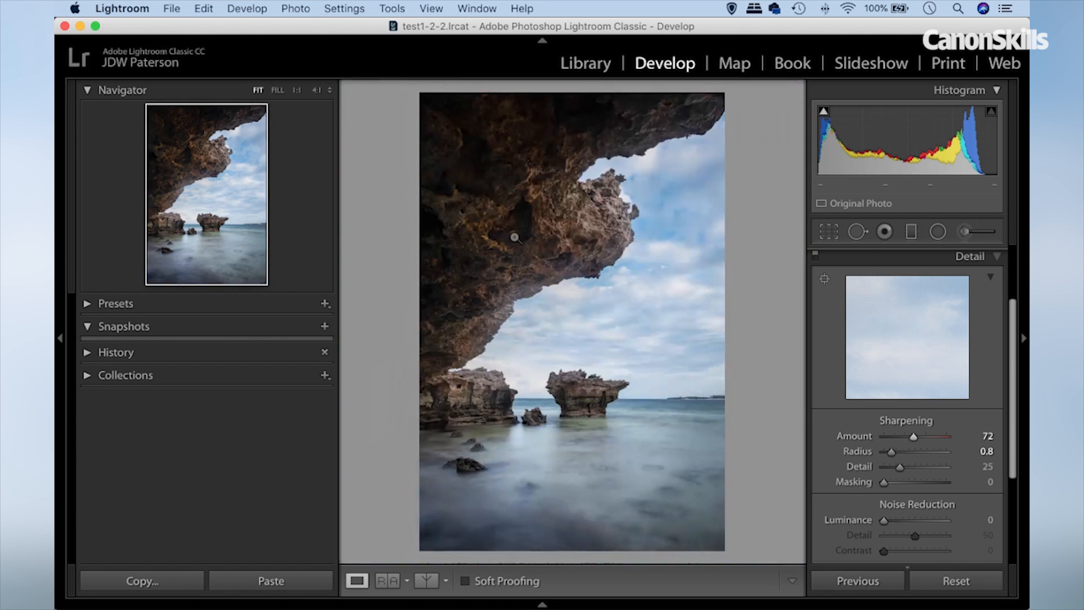
pyautogui.press('alt')
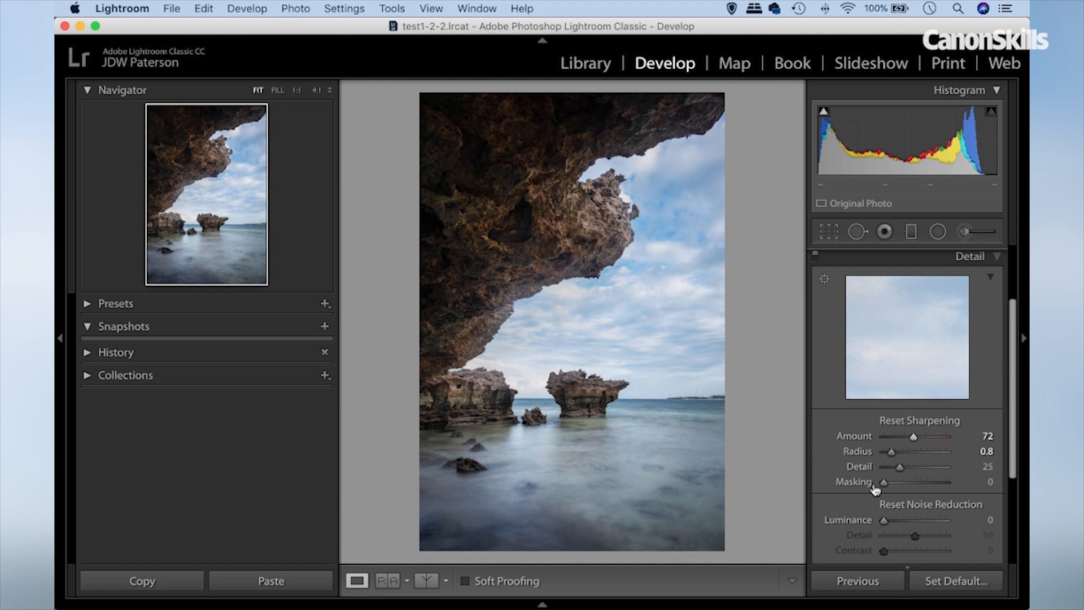
pyautogui.moveTo(884, 483); pyautogui.dragTo(893, 484)
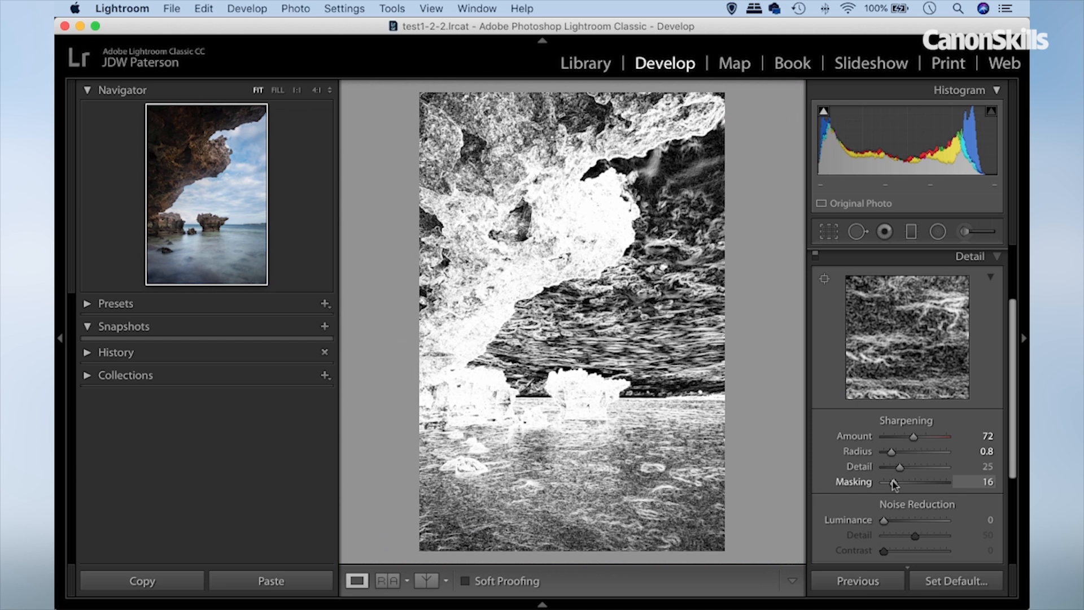
pyautogui.moveTo(894, 484); pyautogui.dragTo(907, 486)
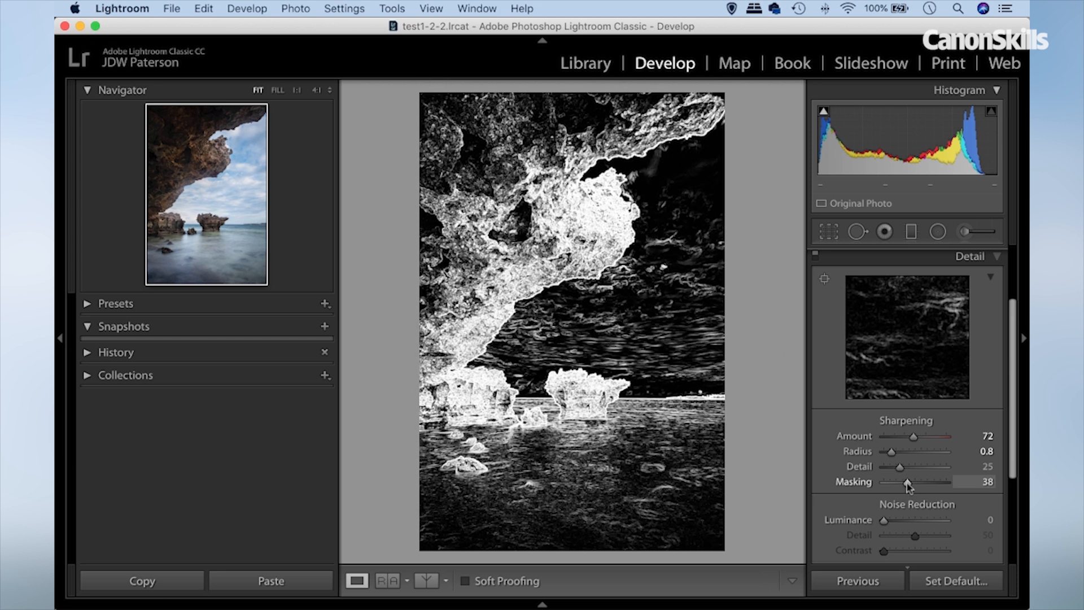
pyautogui.moveTo(907, 482); pyautogui.dragTo(909, 483)
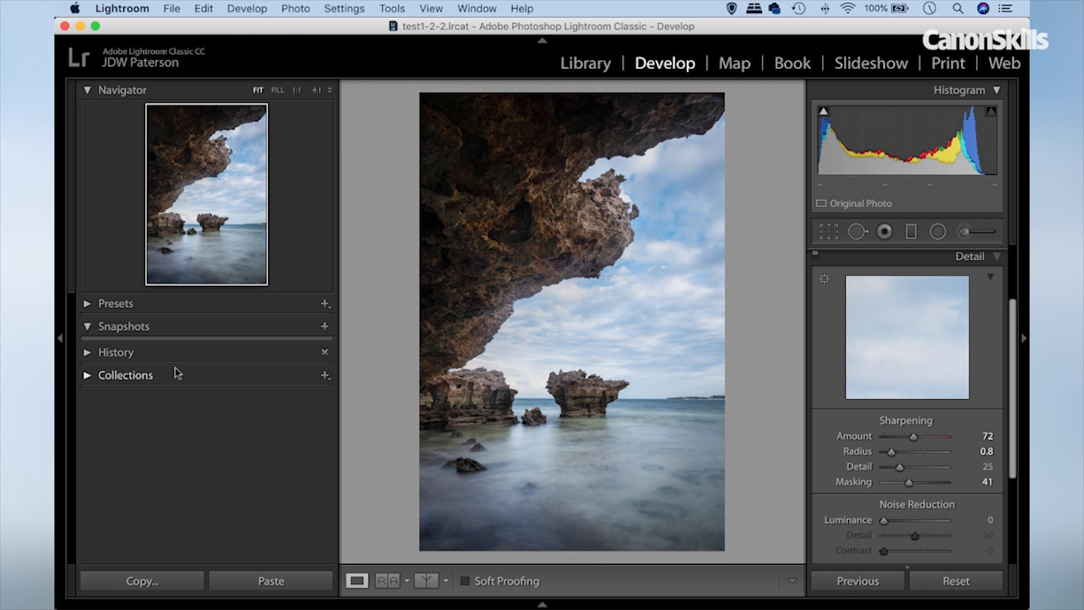
# Compare the original and edited versions of the whole photo side by side in a Before and After view.
pyautogui.click(59, 338)
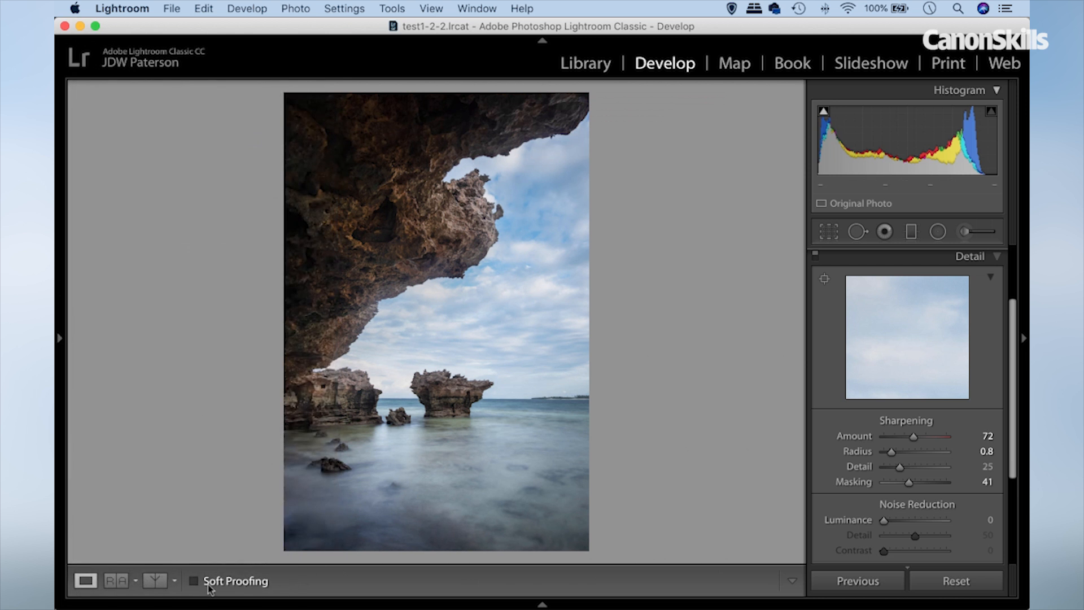
pyautogui.click(154, 581)
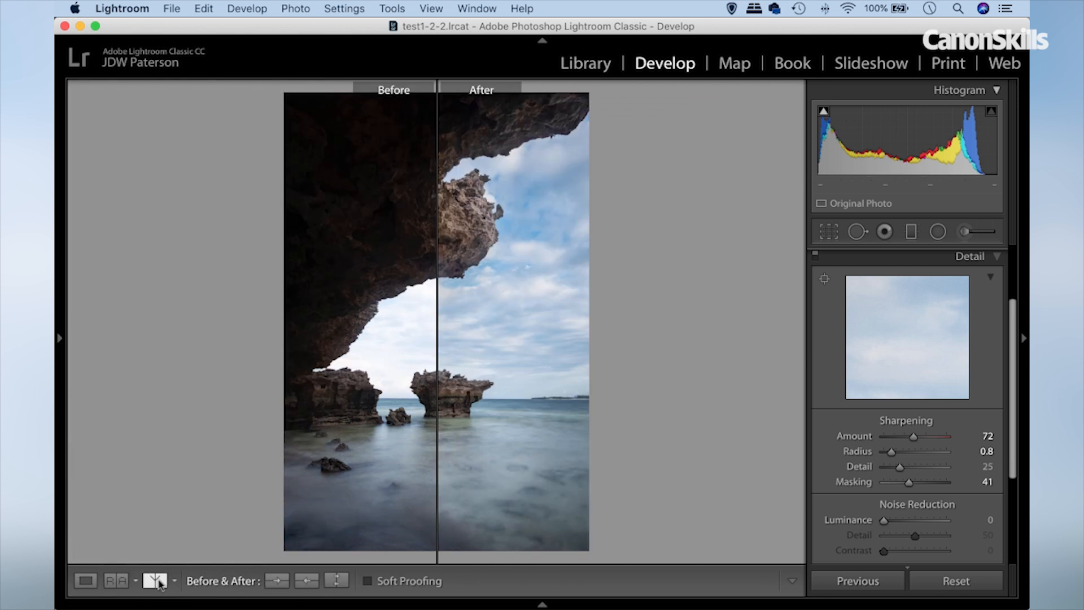
pyautogui.click(156, 582)
pyautogui.click(156, 582)
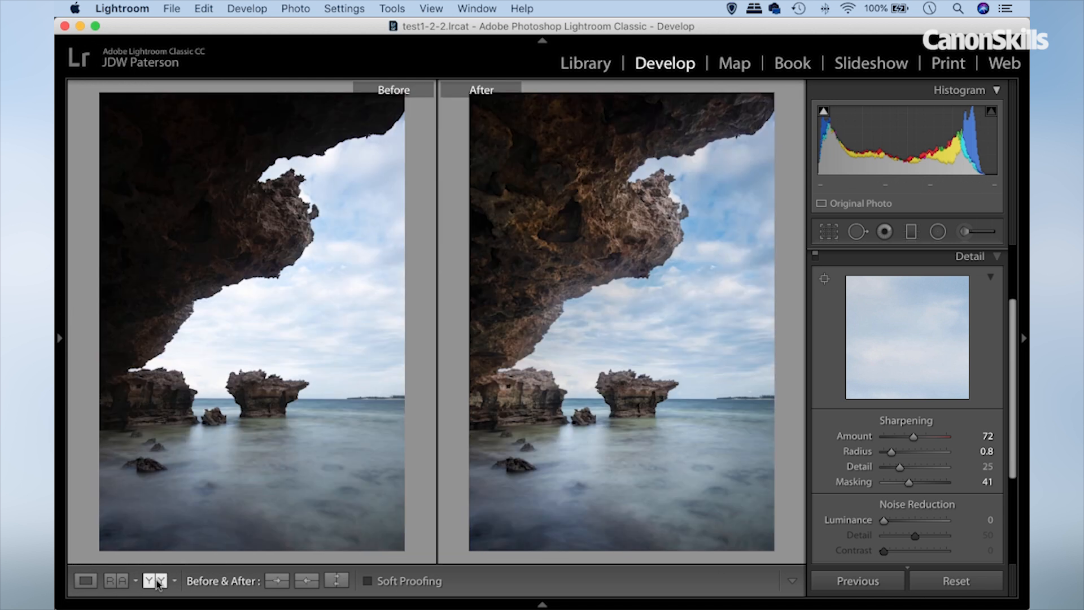